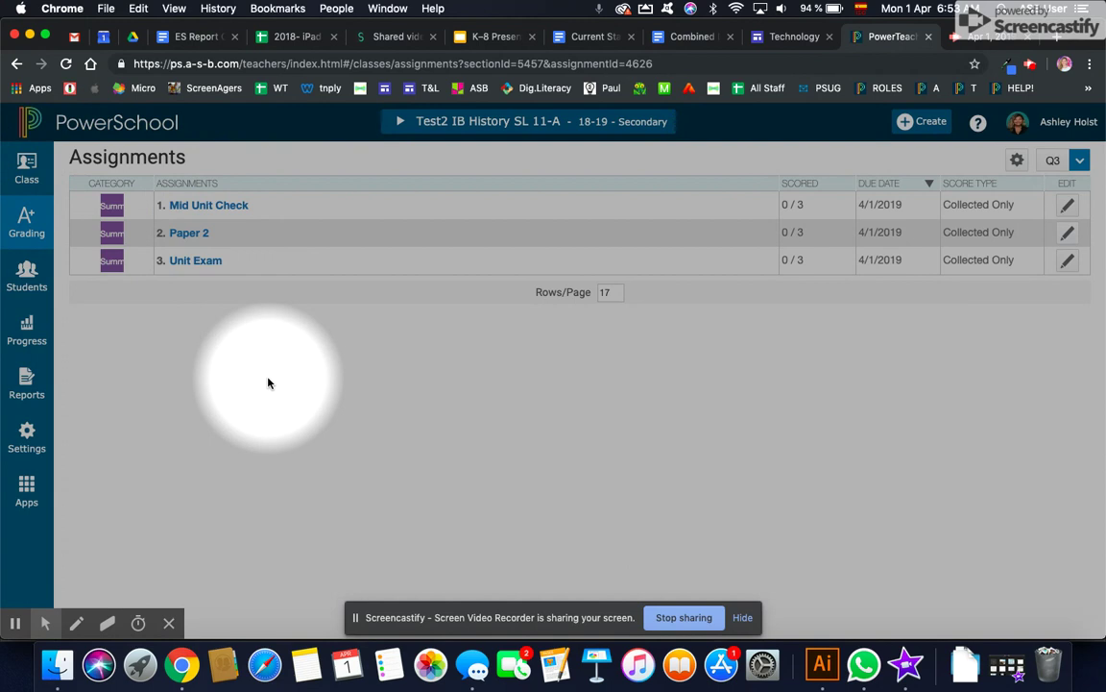
# Step: Start a new assignment named Learning Behaviors Q3 in the Summative category
pyautogui.click(919, 125)
pyautogui.click(883, 168)
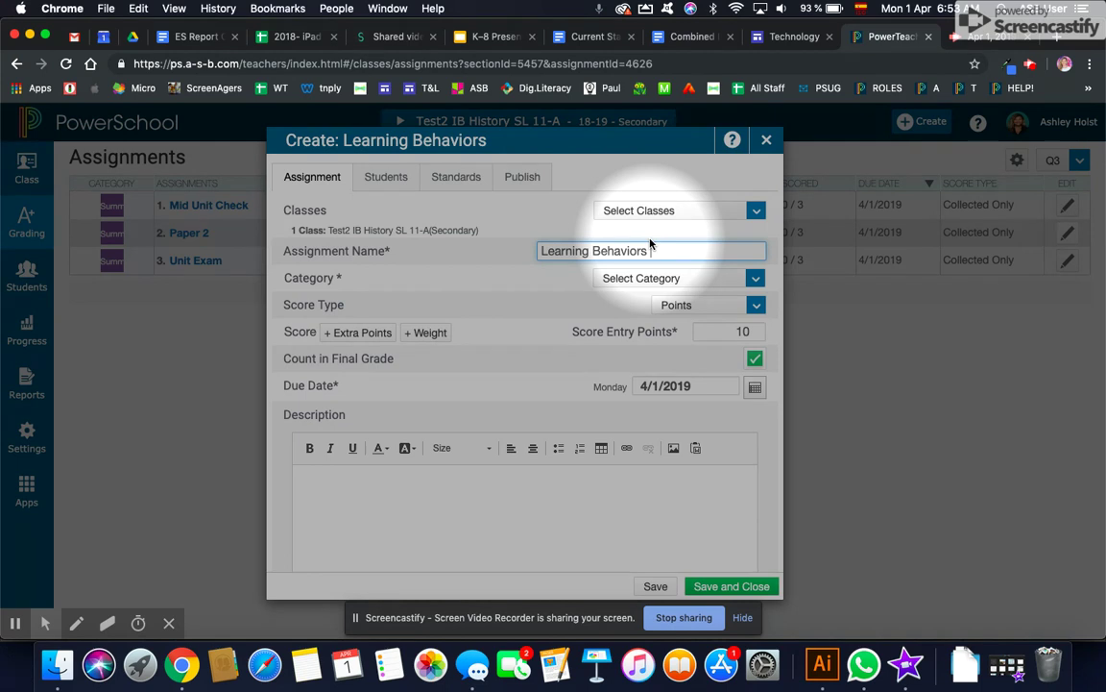
pyautogui.click(754, 278)
pyautogui.click(653, 329)
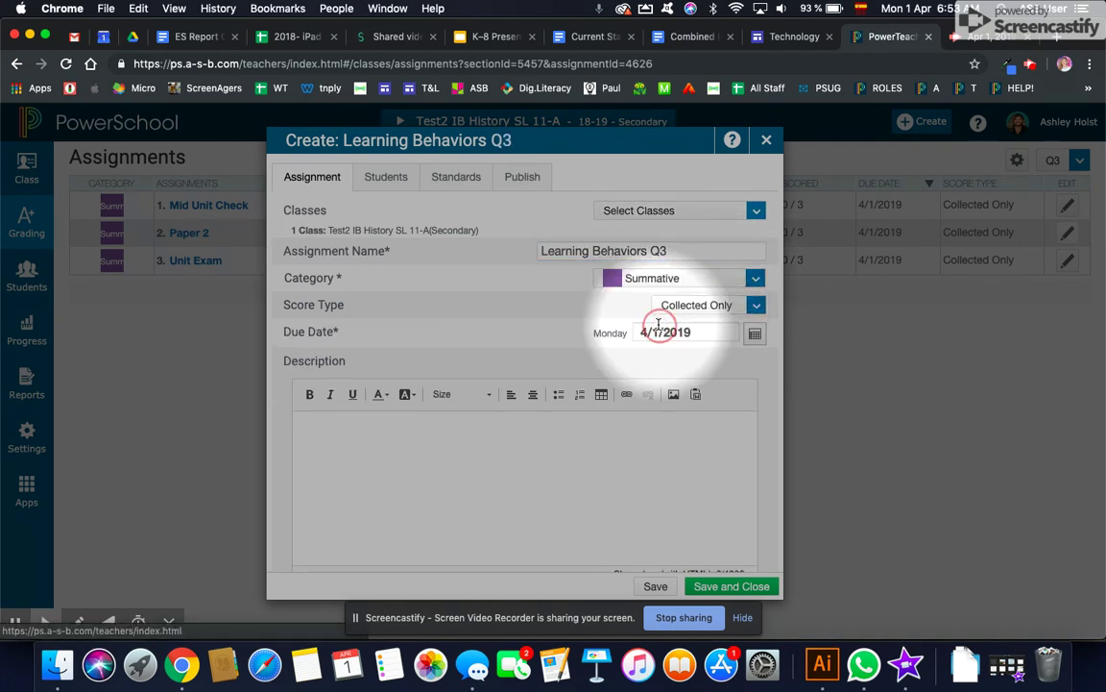
# Step: Attach standards HS.1.1 through HS.1.7 to the assignment, then go to the grading guidelines doc
pyautogui.click(455, 178)
pyautogui.click(748, 302)
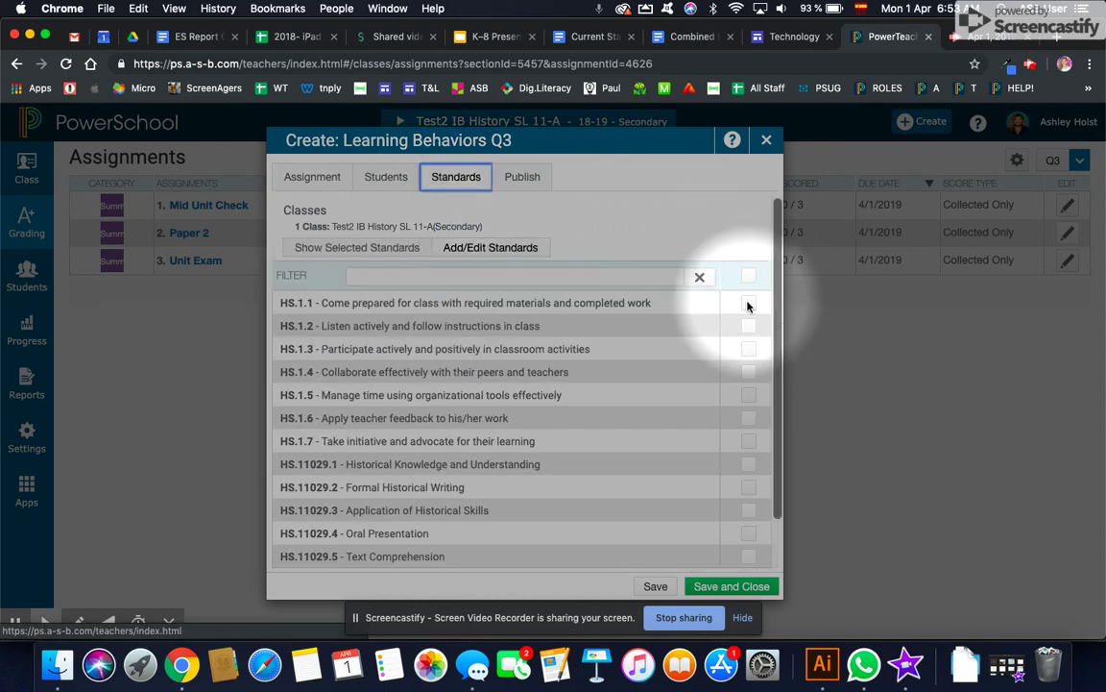
pyautogui.click(749, 328)
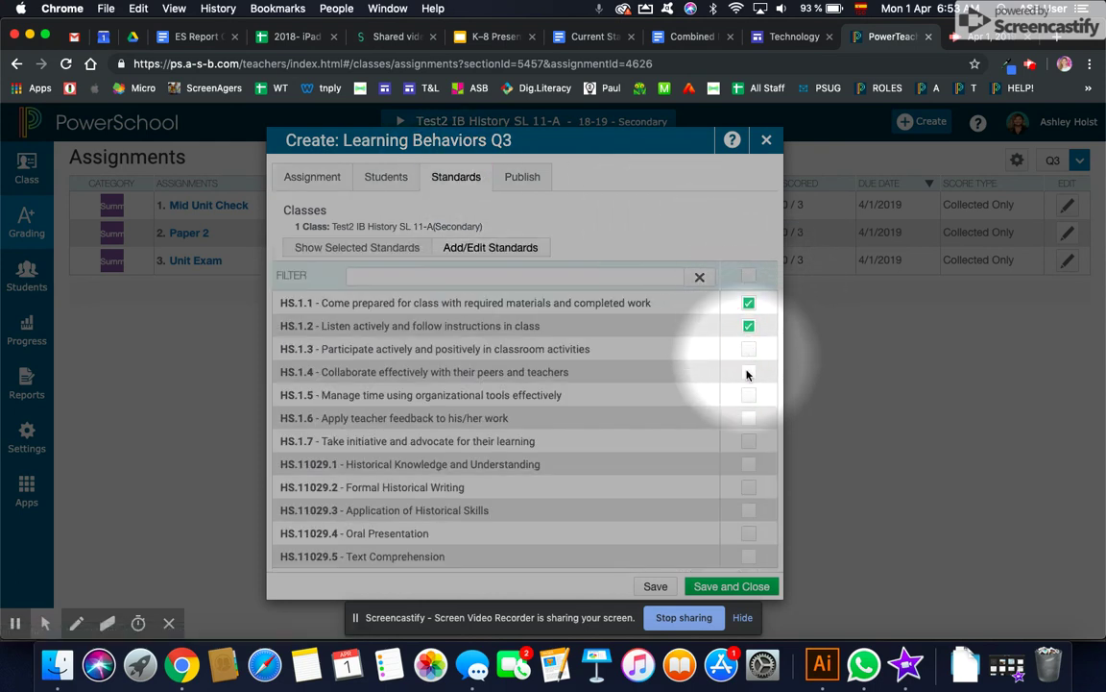
pyautogui.click(748, 350)
pyautogui.click(748, 373)
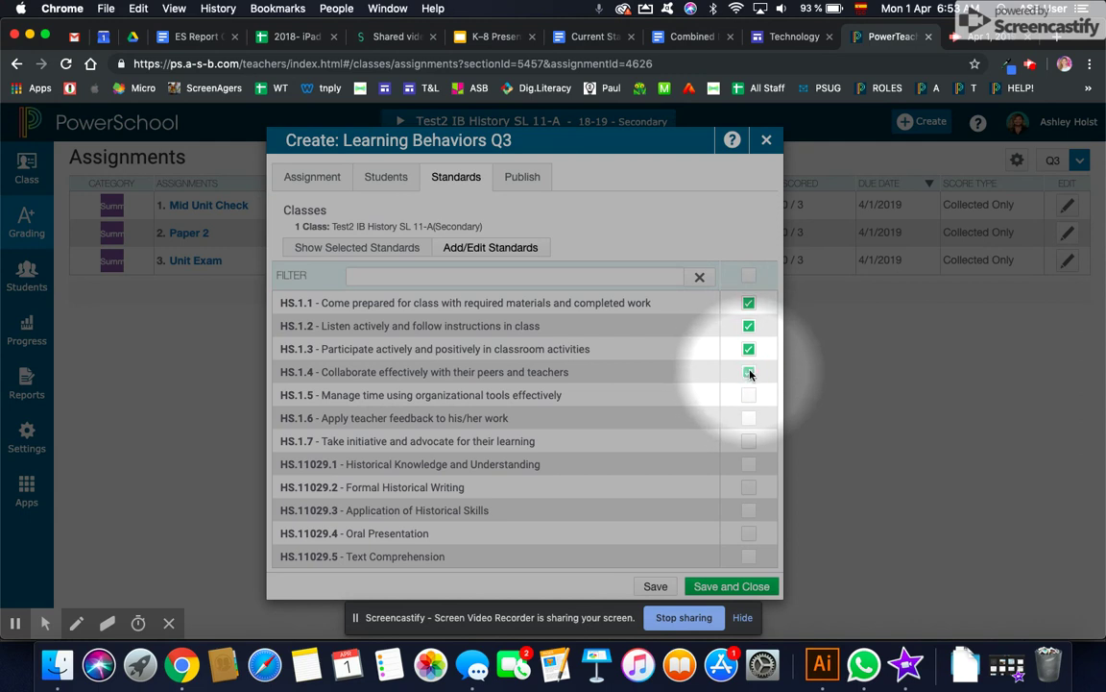
pyautogui.click(748, 395)
pyautogui.click(748, 418)
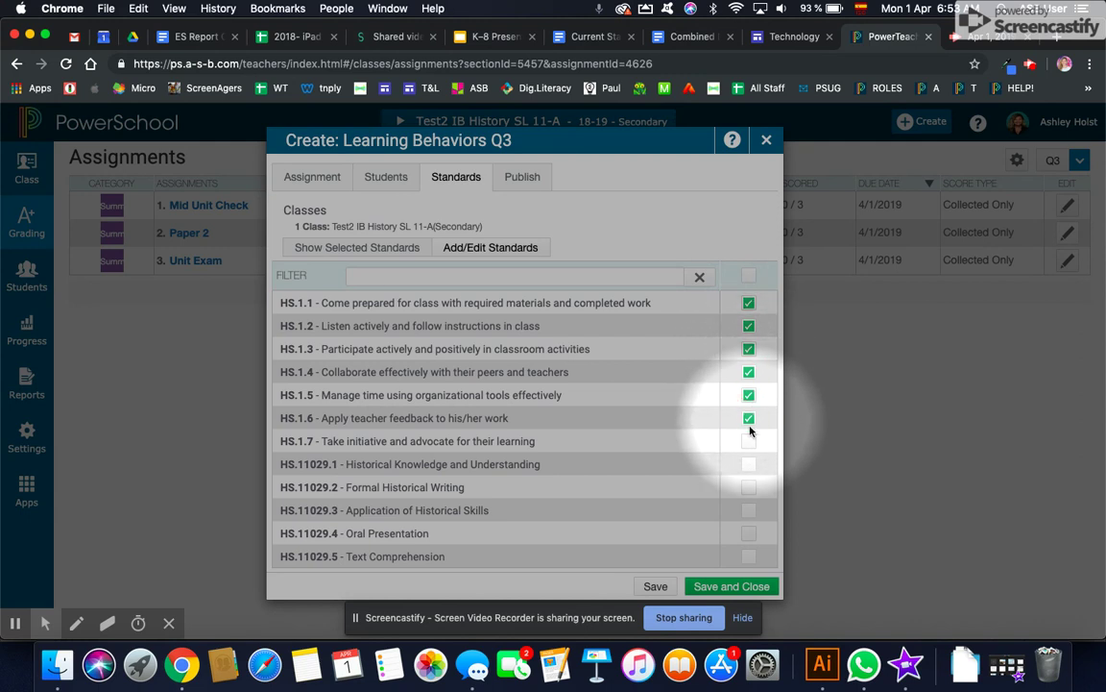
pyautogui.click(749, 443)
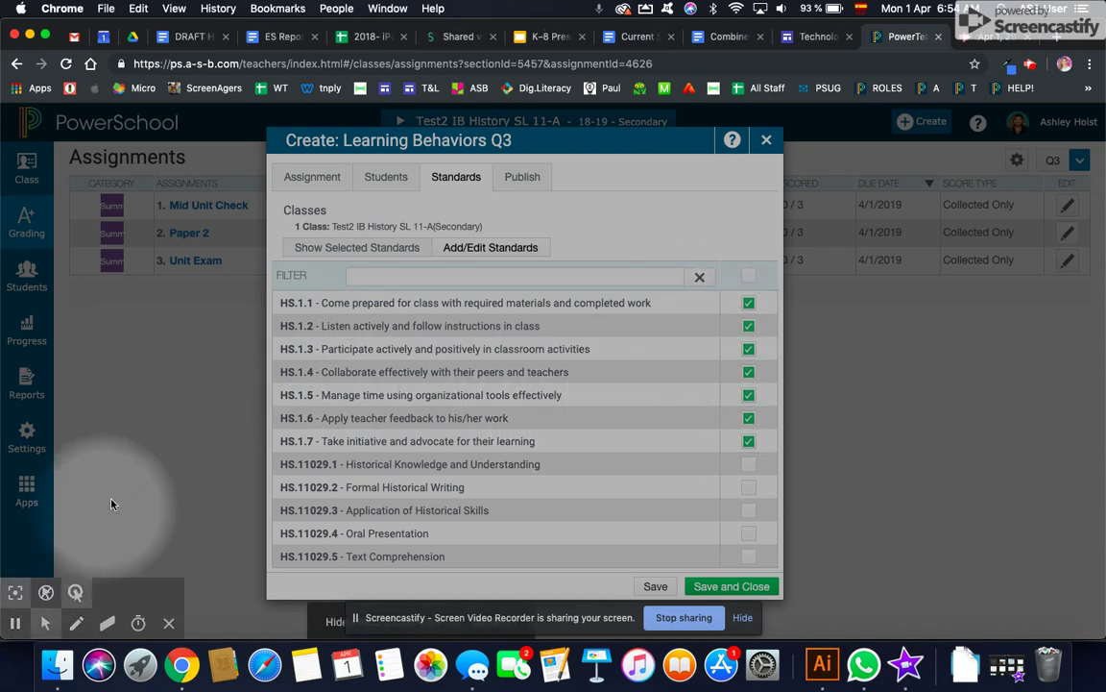
pyautogui.click(742, 618)
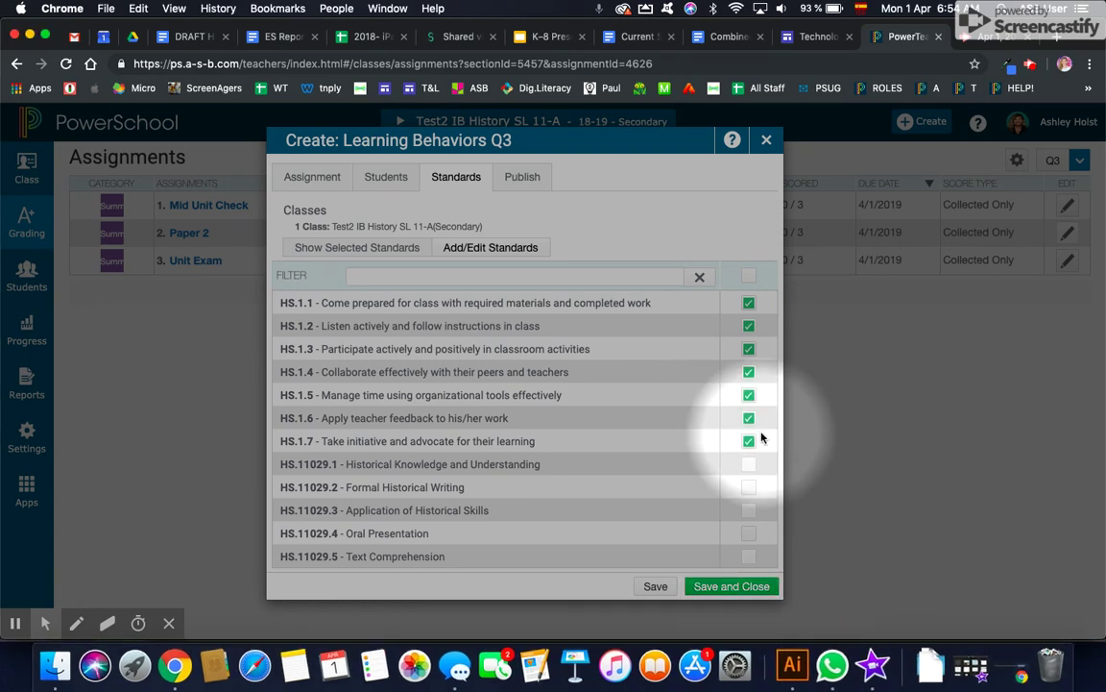
pyautogui.click(182, 38)
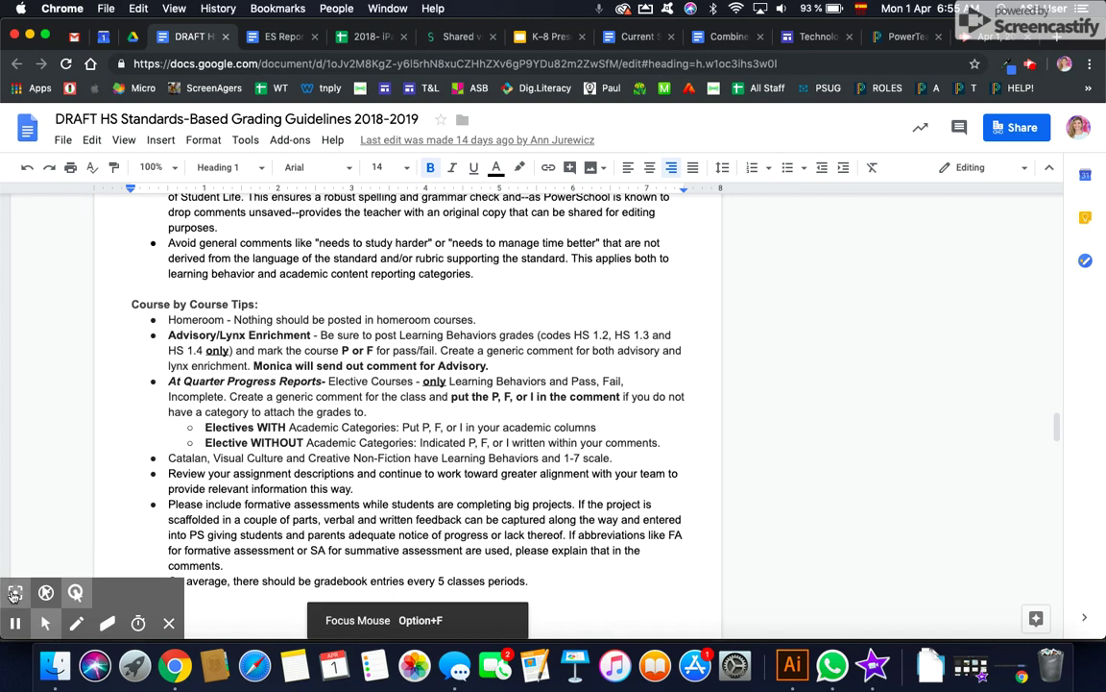
# Step: Read the guidelines' Course by Course Tips, then return to PowerSchool
pyautogui.click(14, 595)
# Step: Set the selected standards HS.1.1–HS.1.7 to count in grade and save the assignment
pyautogui.click(901, 39)
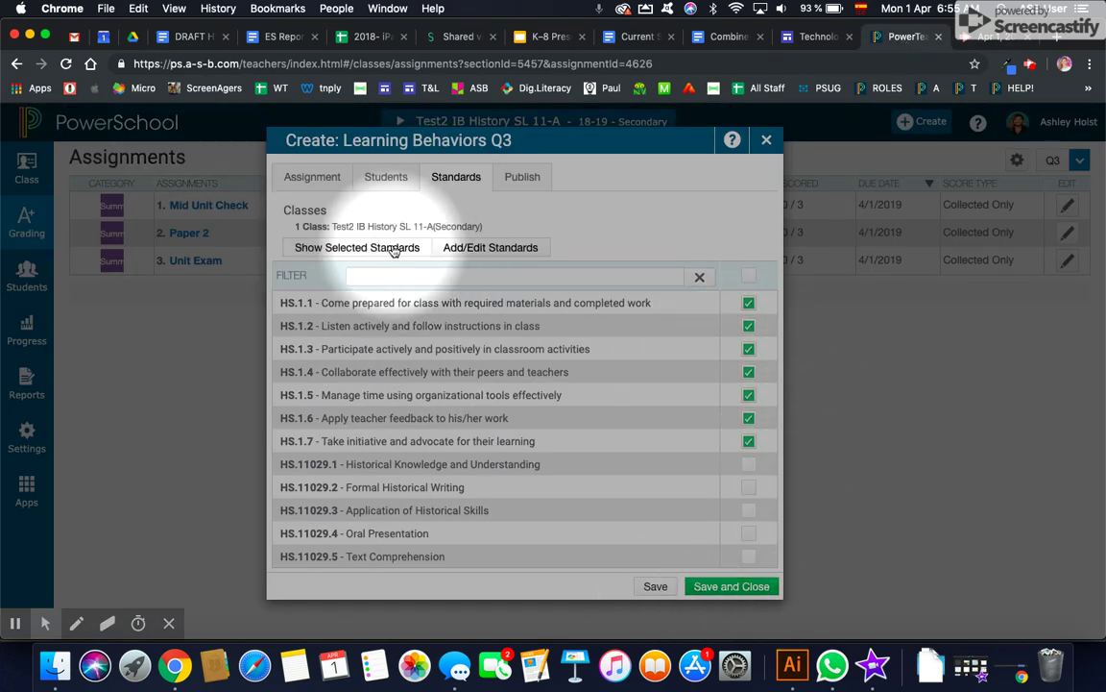
pyautogui.click(351, 247)
pyautogui.click(723, 311)
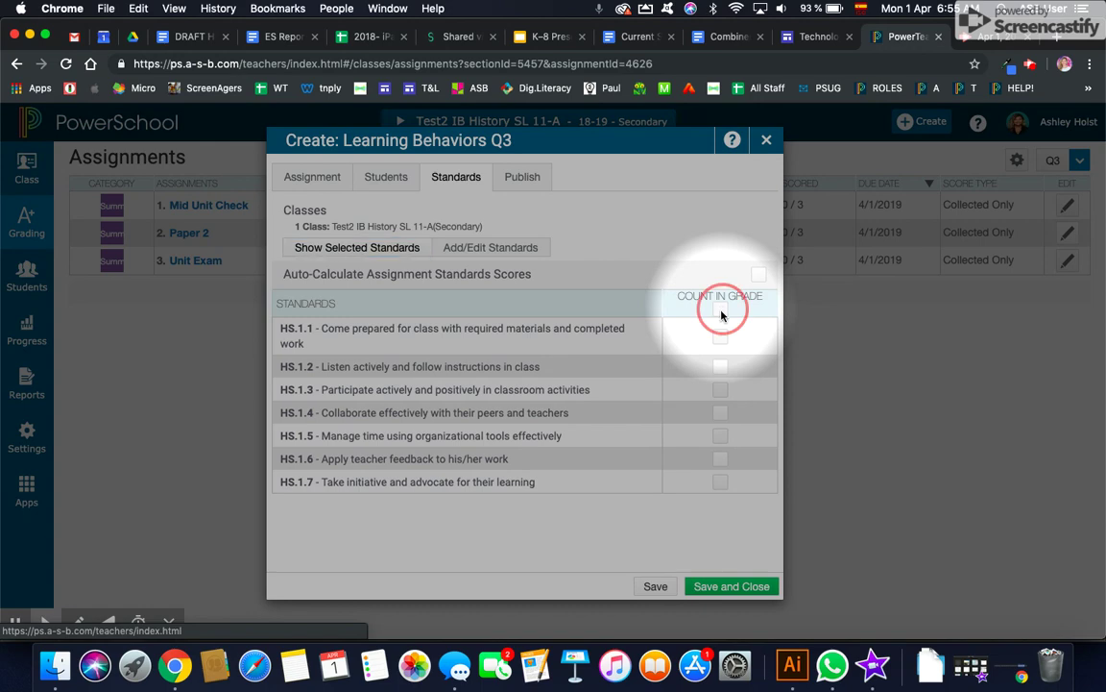
pyautogui.click(731, 586)
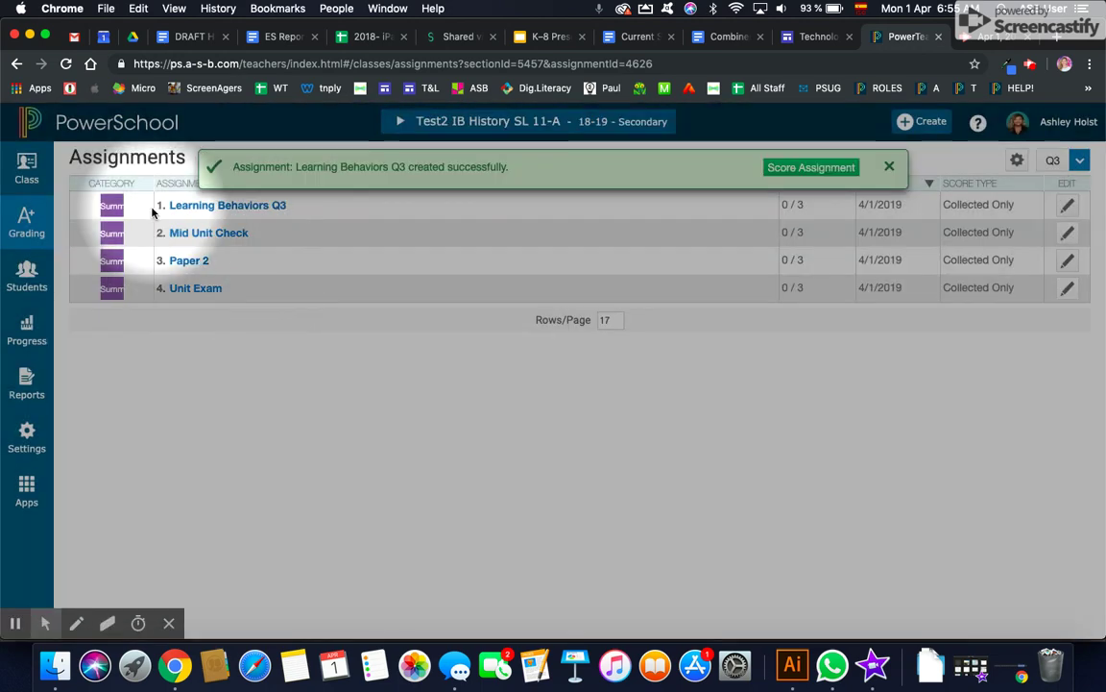
# Step: Score the first student D on HS.1.1 and fill that D to all three students
pyautogui.click(217, 205)
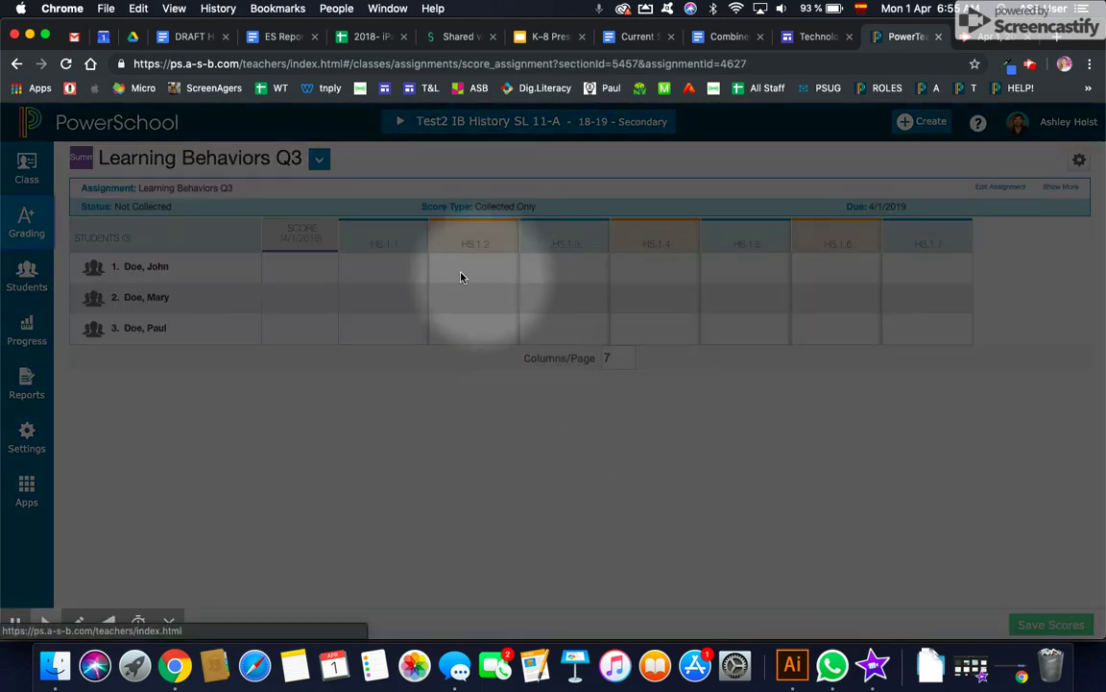
pyautogui.click(403, 276)
pyautogui.click(1024, 324)
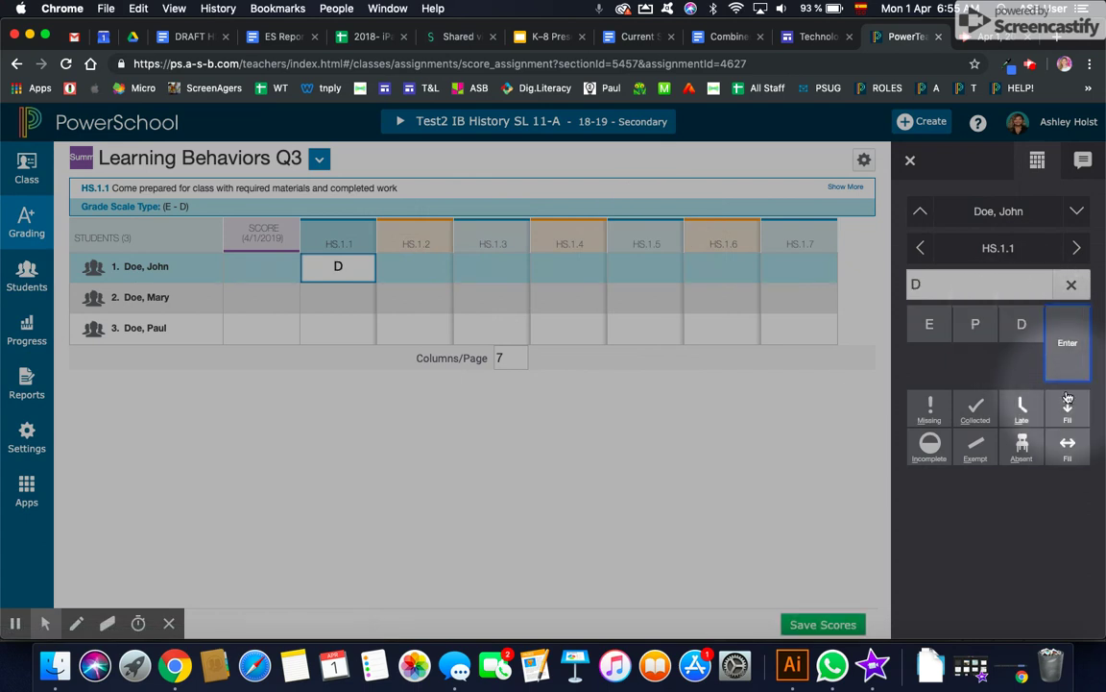
pyautogui.click(1066, 405)
pyautogui.click(662, 251)
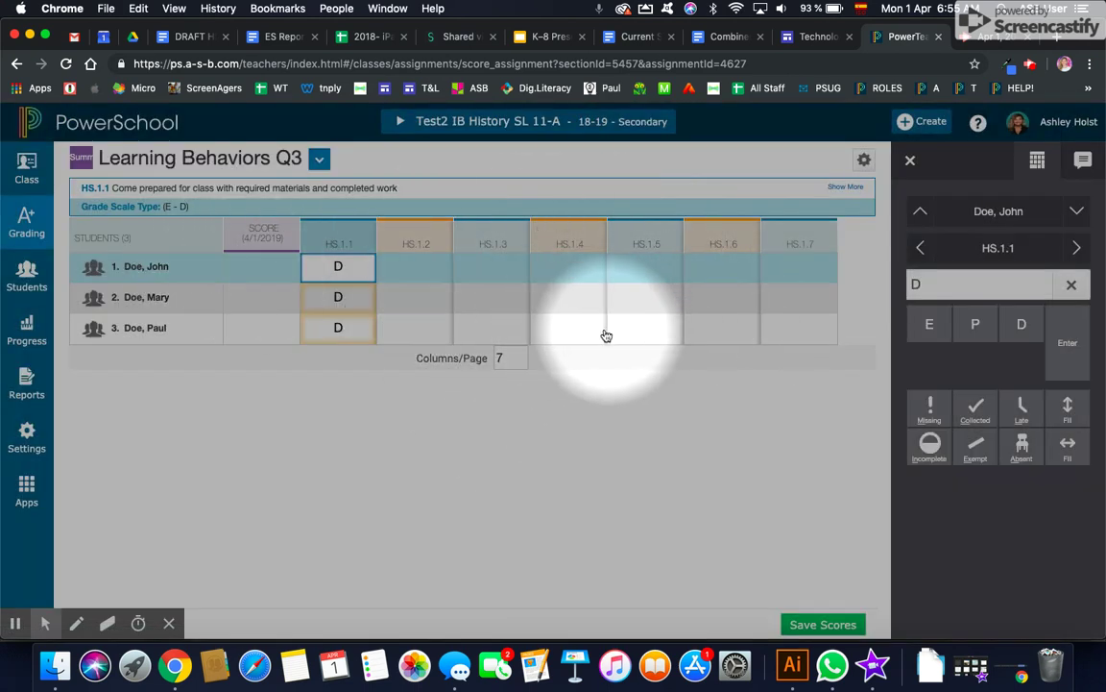
pyautogui.click(27, 221)
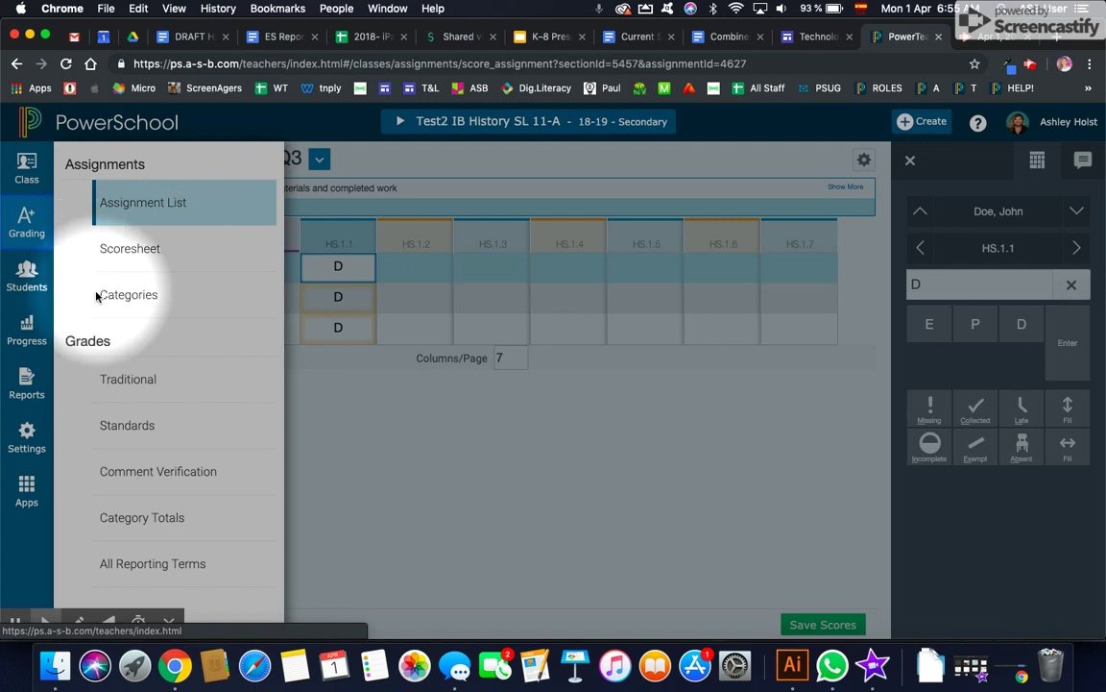
# Step: Save the HS.1.1 scores and open the second student's HS.11029.5 grade on the Q3 Standards page
pyautogui.click(120, 427)
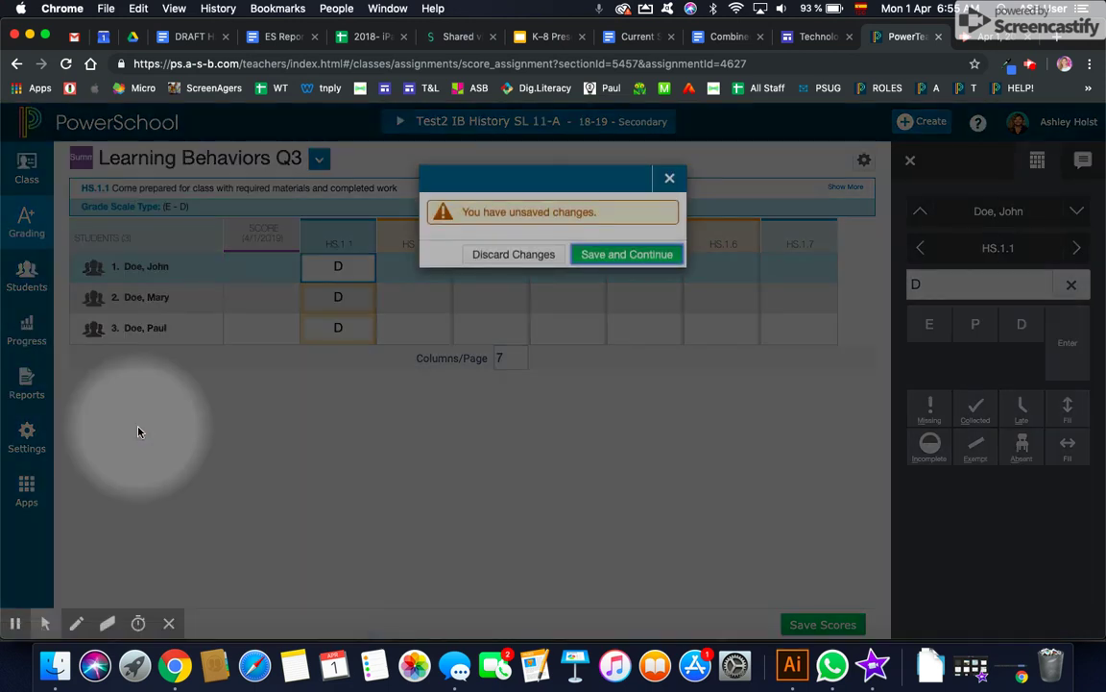
pyautogui.click(643, 256)
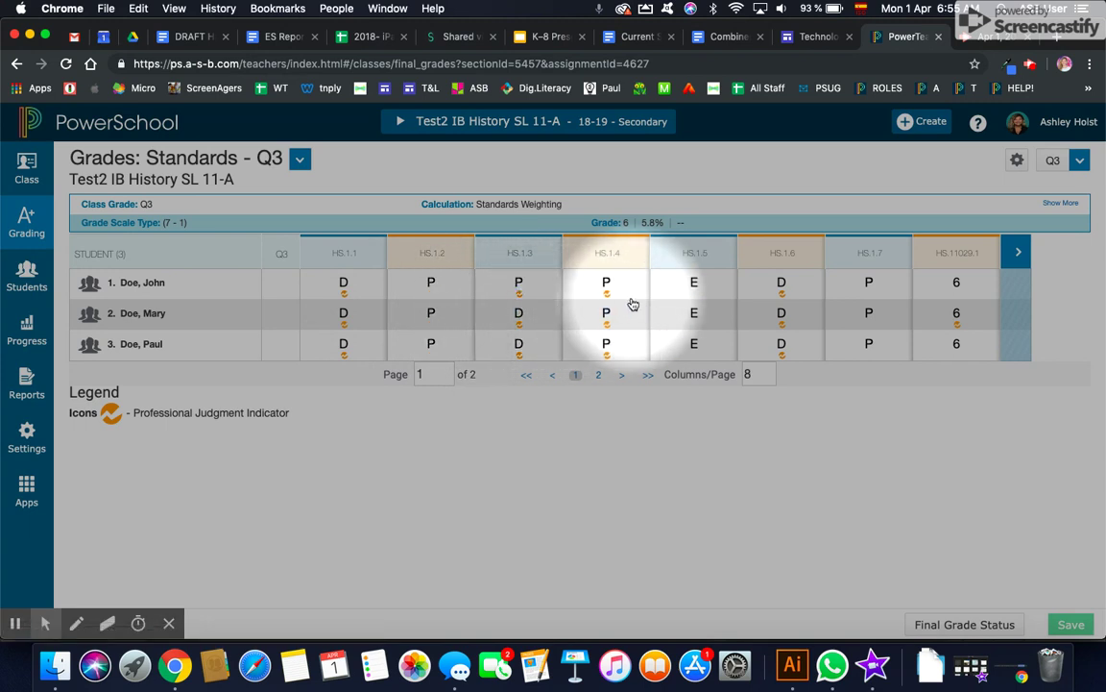
pyautogui.click(1017, 254)
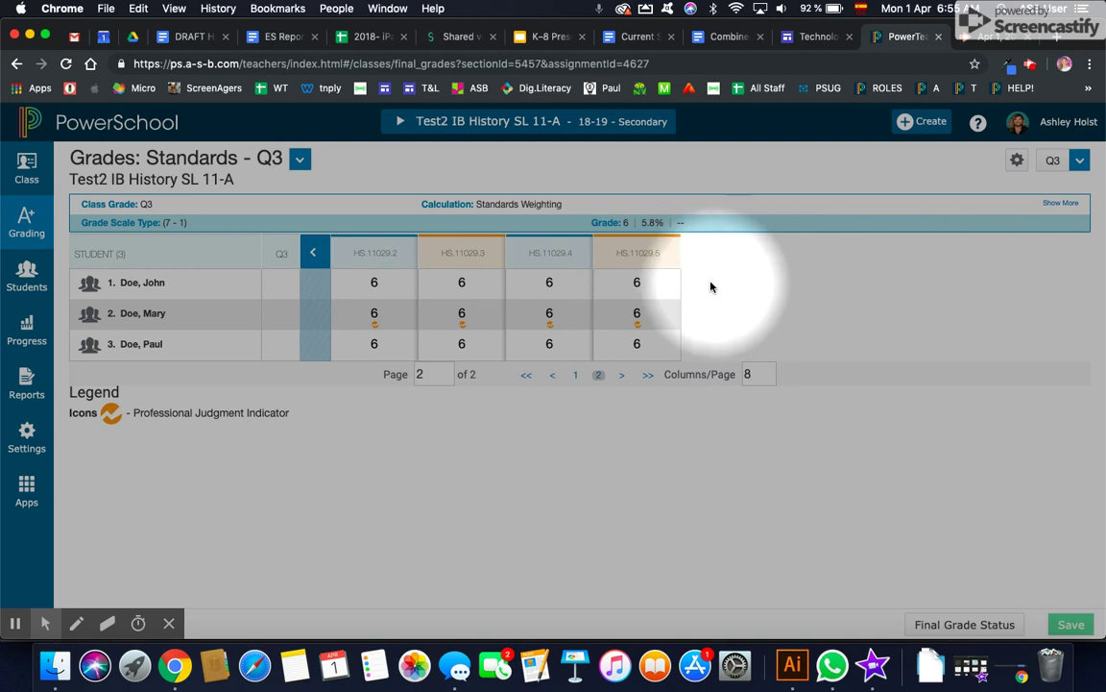
pyautogui.click(639, 320)
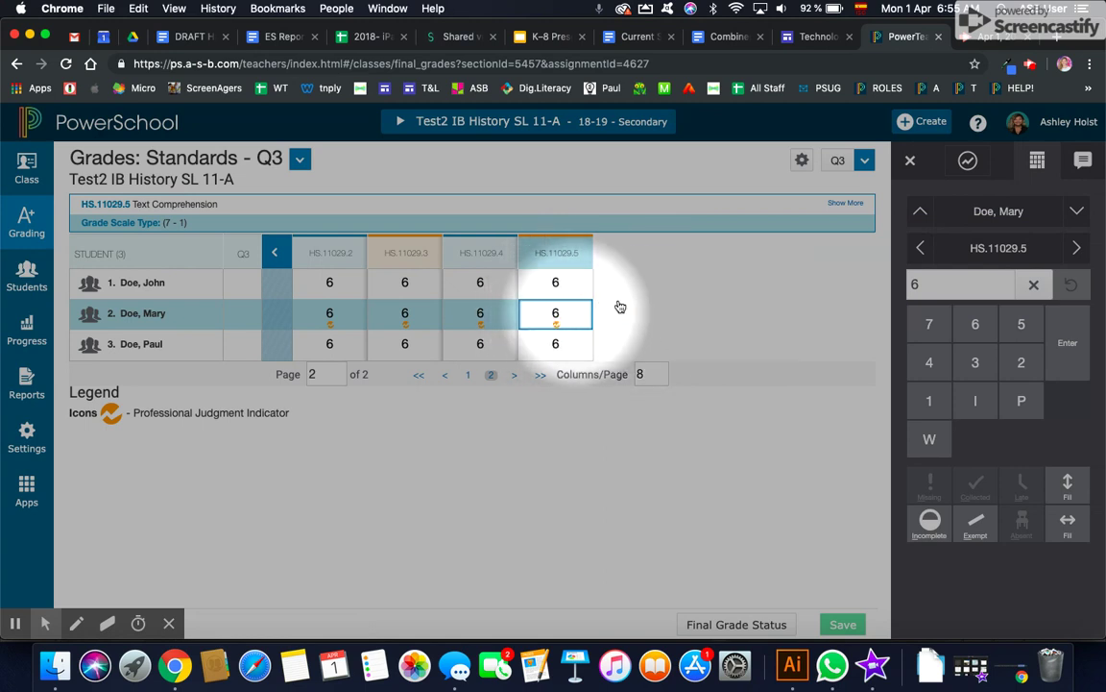
# Step: Review the assignment scores behind the HS.11029.5 grade of 6, then close the popup
pyautogui.click(968, 161)
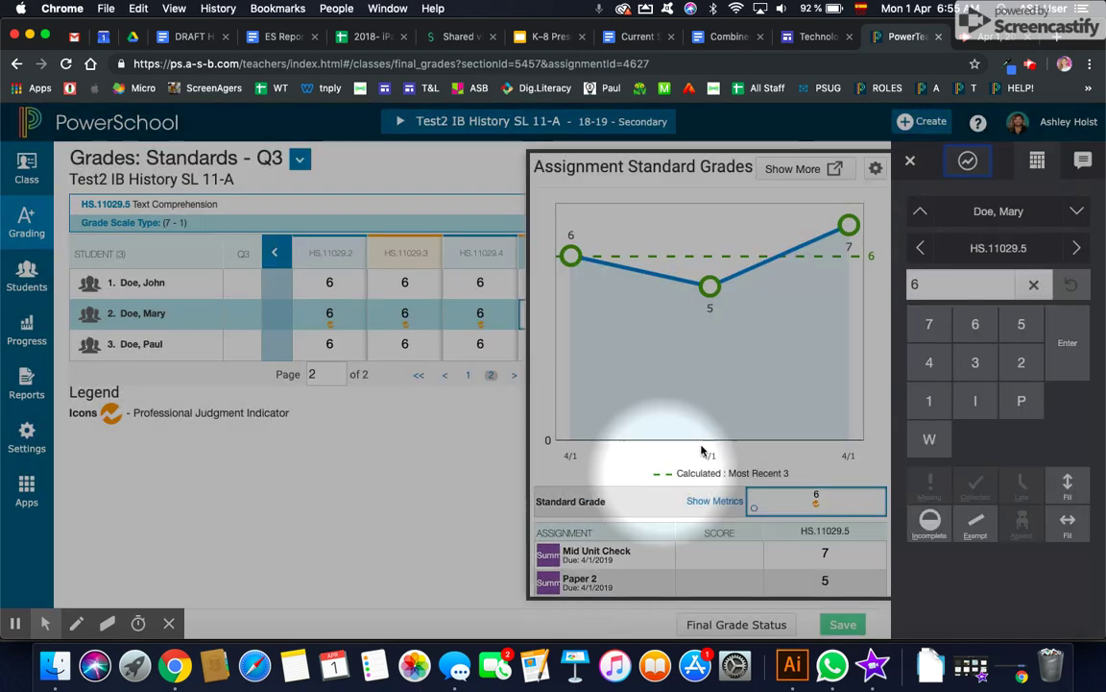
pyautogui.scroll(-1, 793, 537)
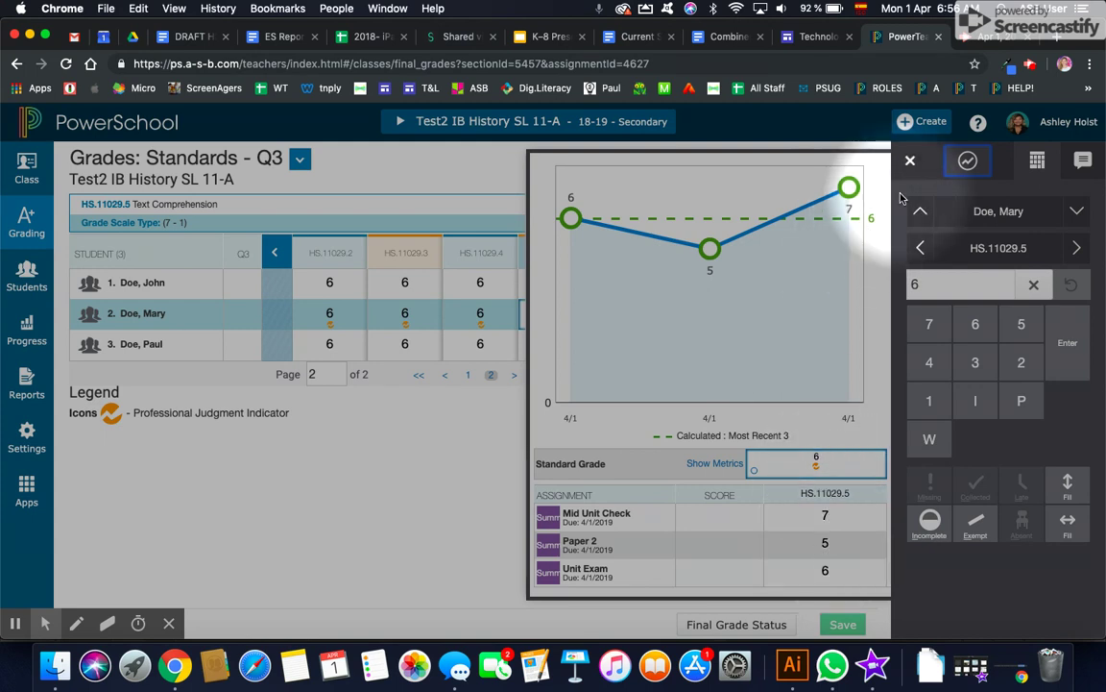
pyautogui.click(911, 161)
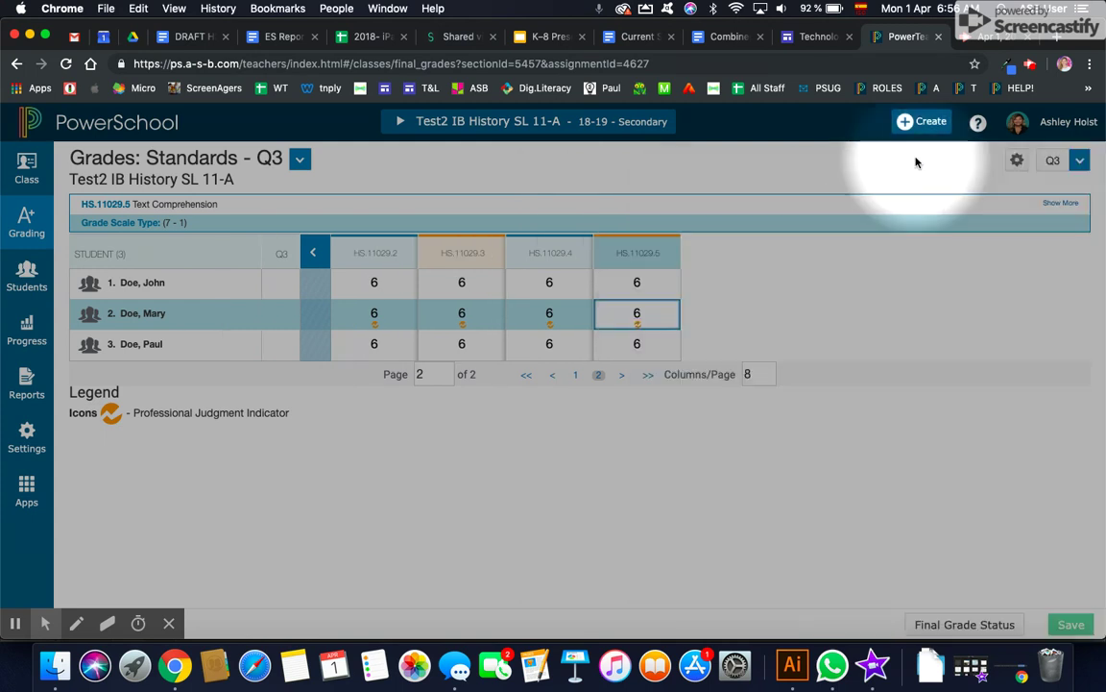
pyautogui.click(1078, 165)
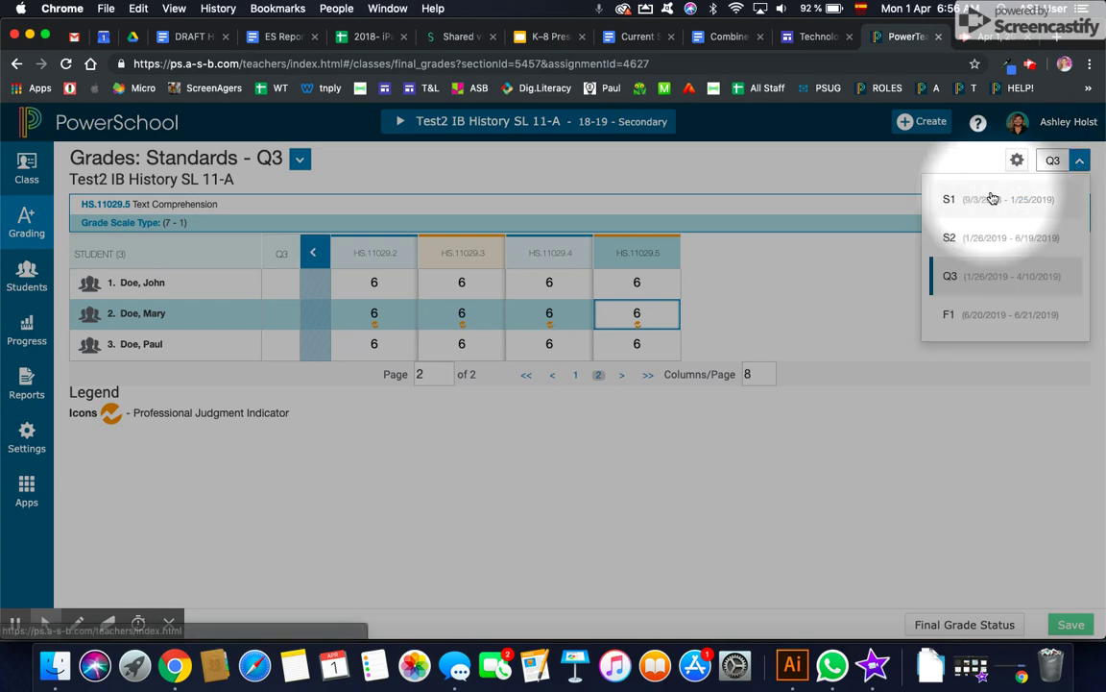
# Step: Switch to S1 grades and check the score history of the second student's HS.11029.4 grade of 6
pyautogui.click(990, 197)
pyautogui.click(1017, 290)
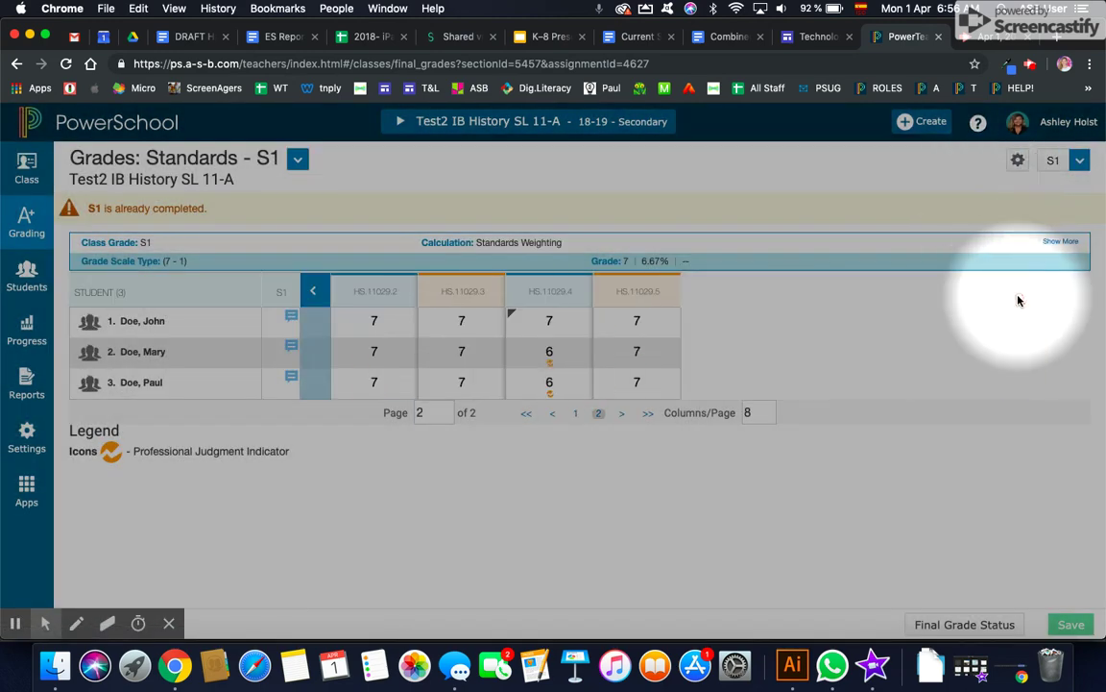
pyautogui.click(550, 353)
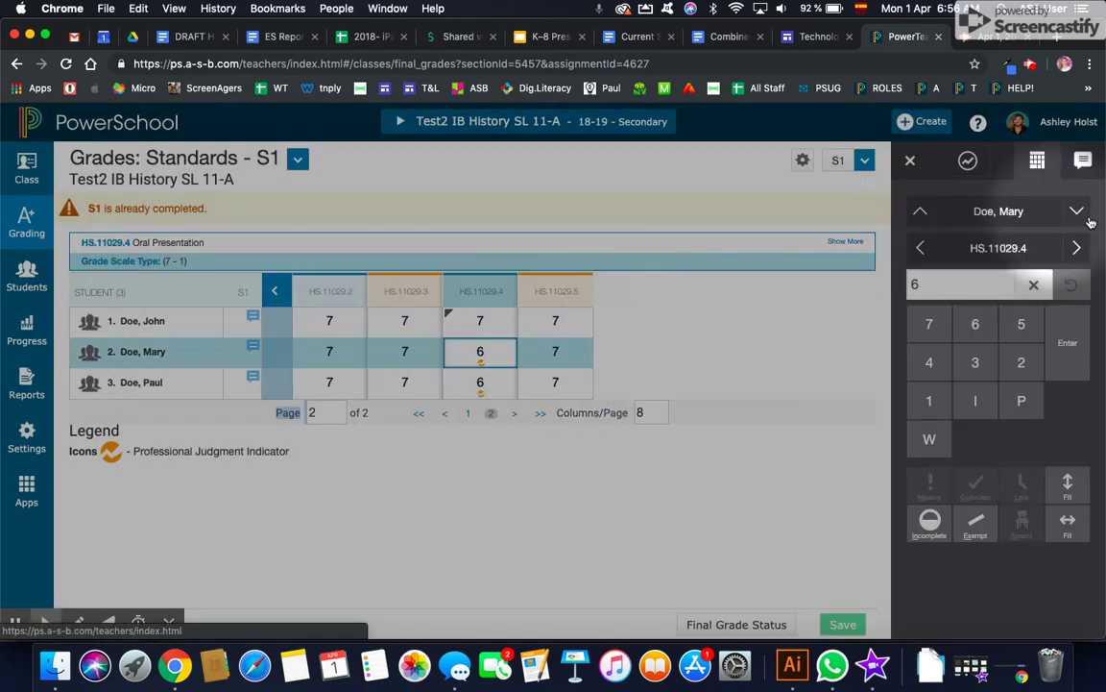
pyautogui.click(971, 163)
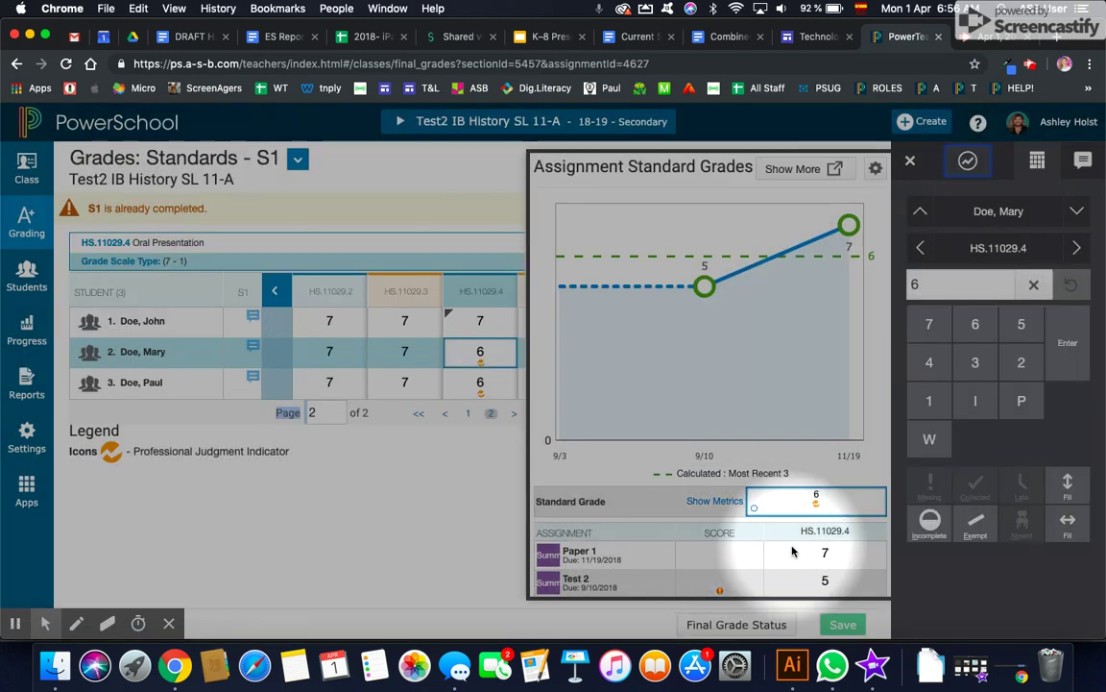
pyautogui.scroll(-2, 768, 548)
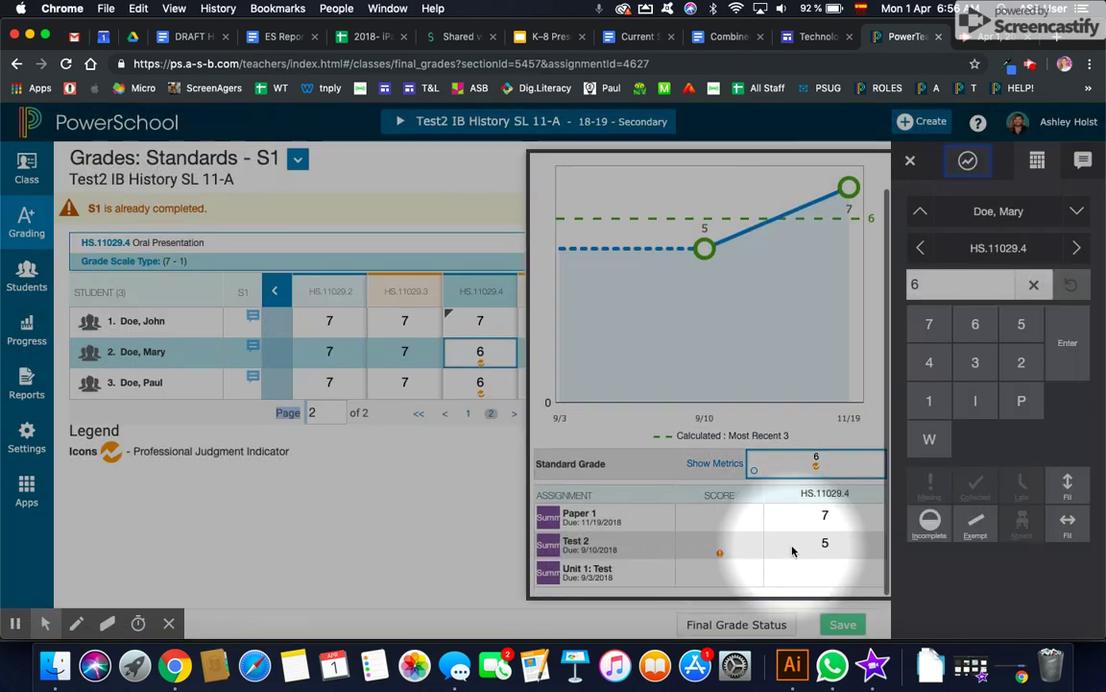
pyautogui.click(909, 160)
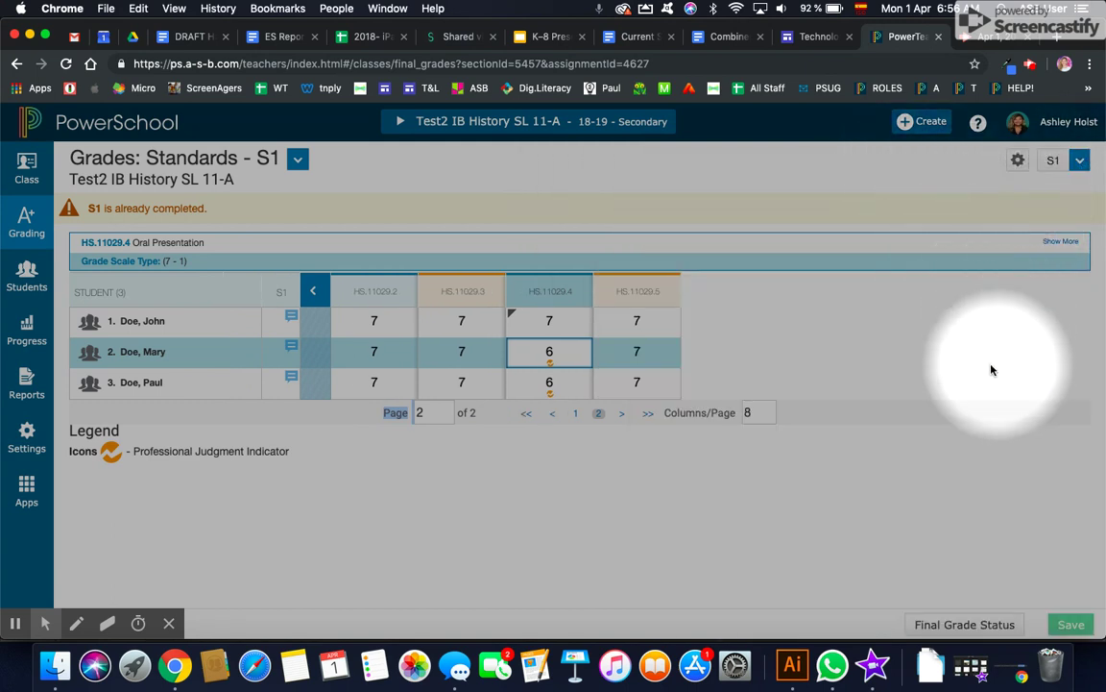
pyautogui.click(137, 352)
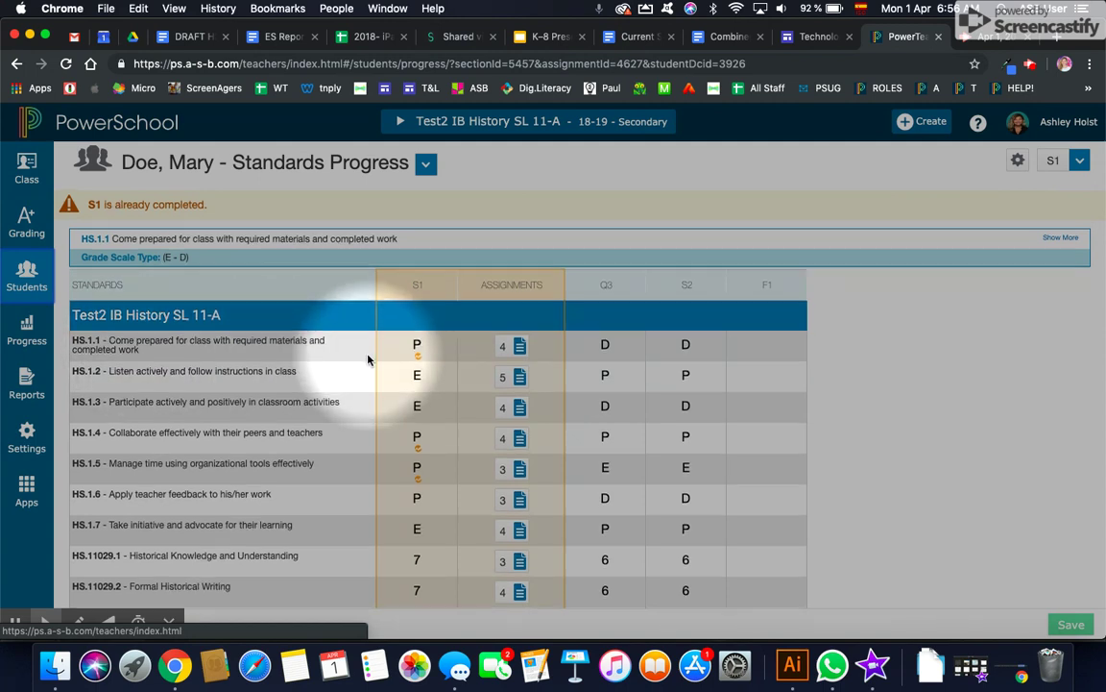
# Step: View the student's Q3 Formal Historical Writing (HS.11029.2) scores: Mid Unit Check 7, Paper 2 5, Unit Exam 6
pyautogui.scroll(-5, 370, 363)
pyautogui.scroll(4, 371, 363)
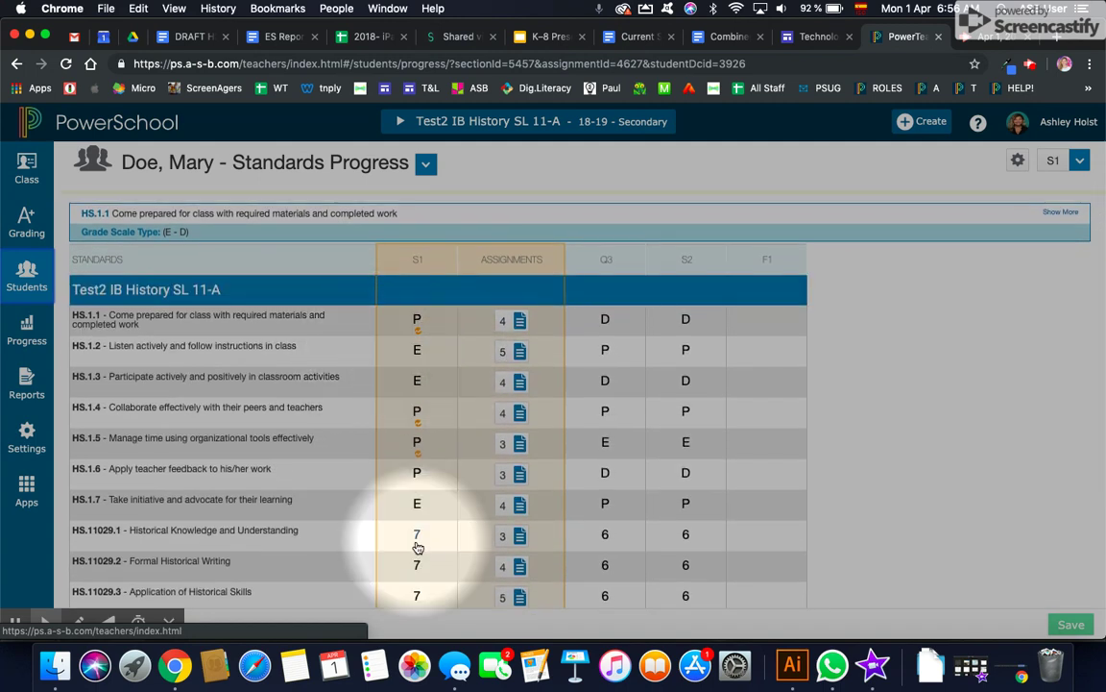
pyautogui.scroll(-3, 415, 549)
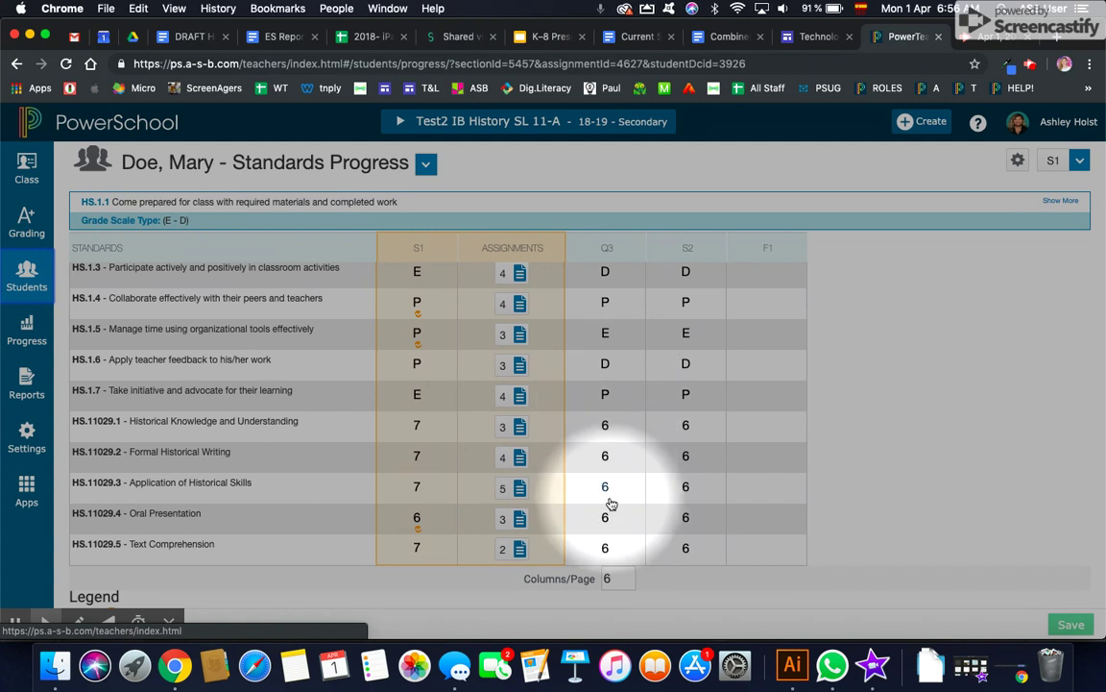
pyautogui.scroll(3, 611, 504)
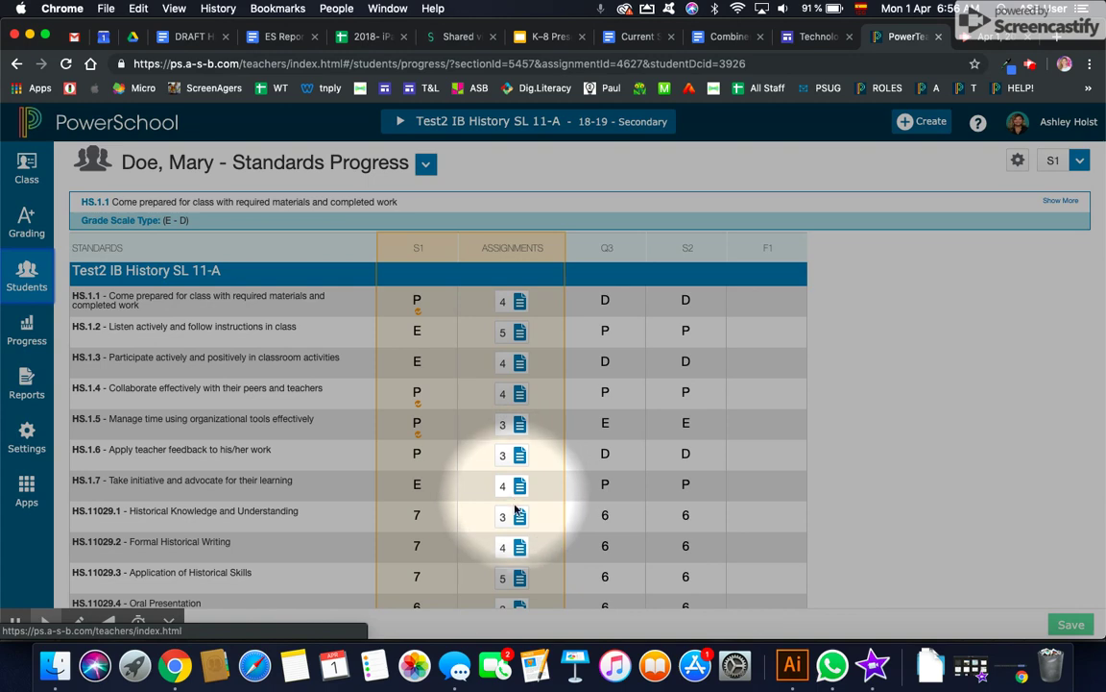
pyautogui.scroll(-3, 516, 498)
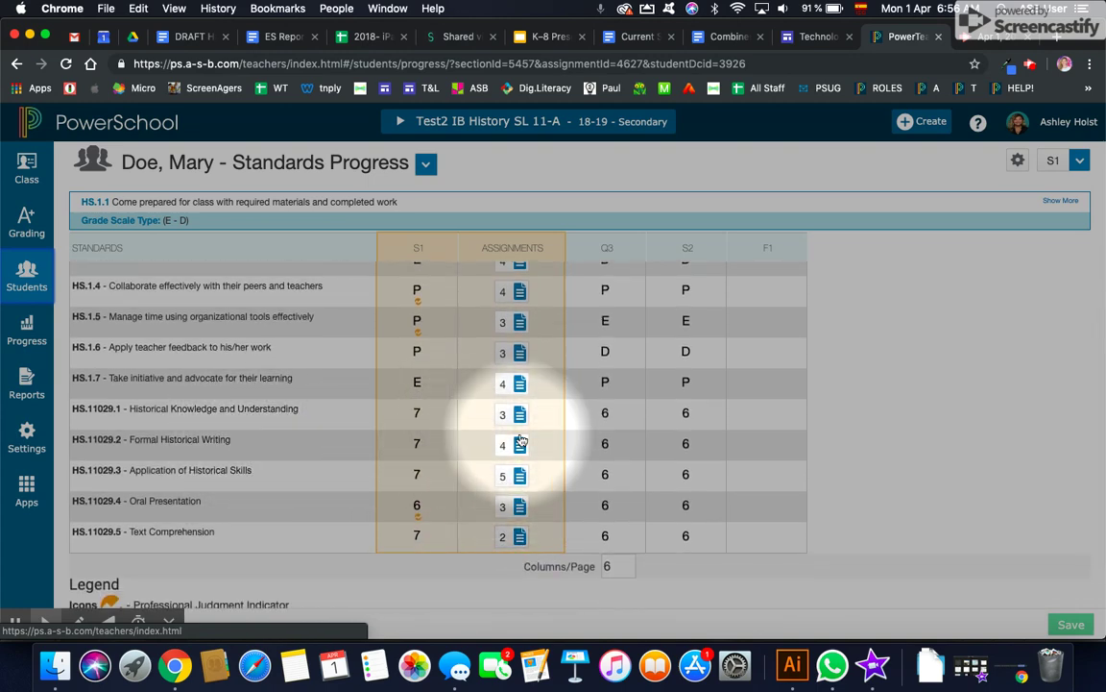
pyautogui.click(518, 444)
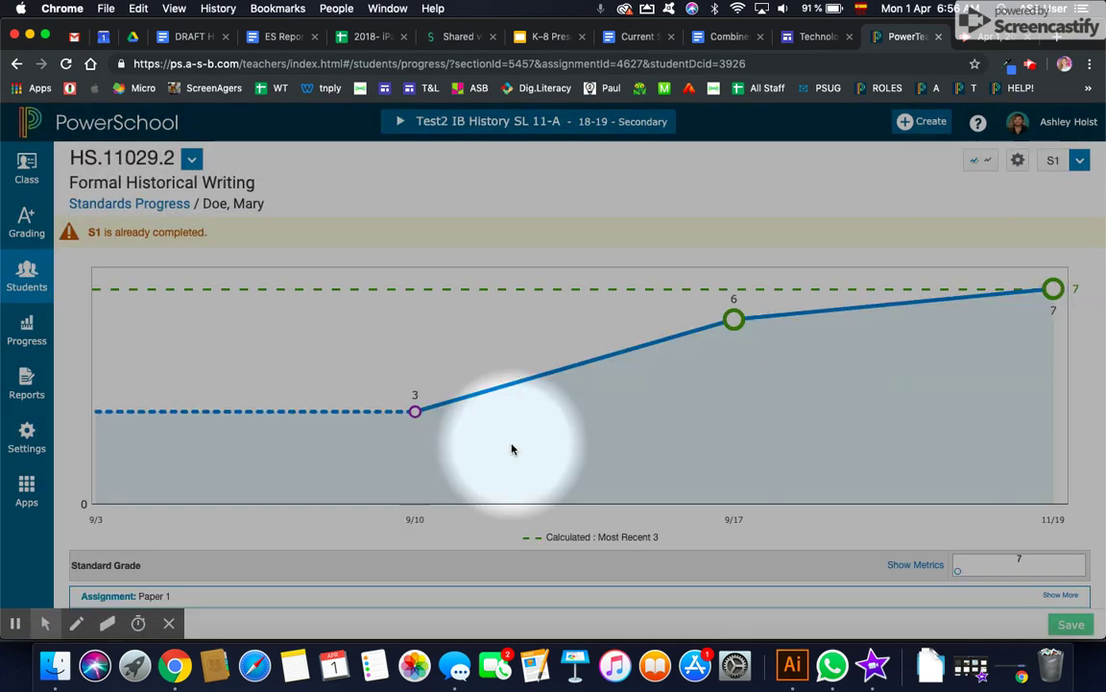
pyautogui.scroll(-5, 512, 449)
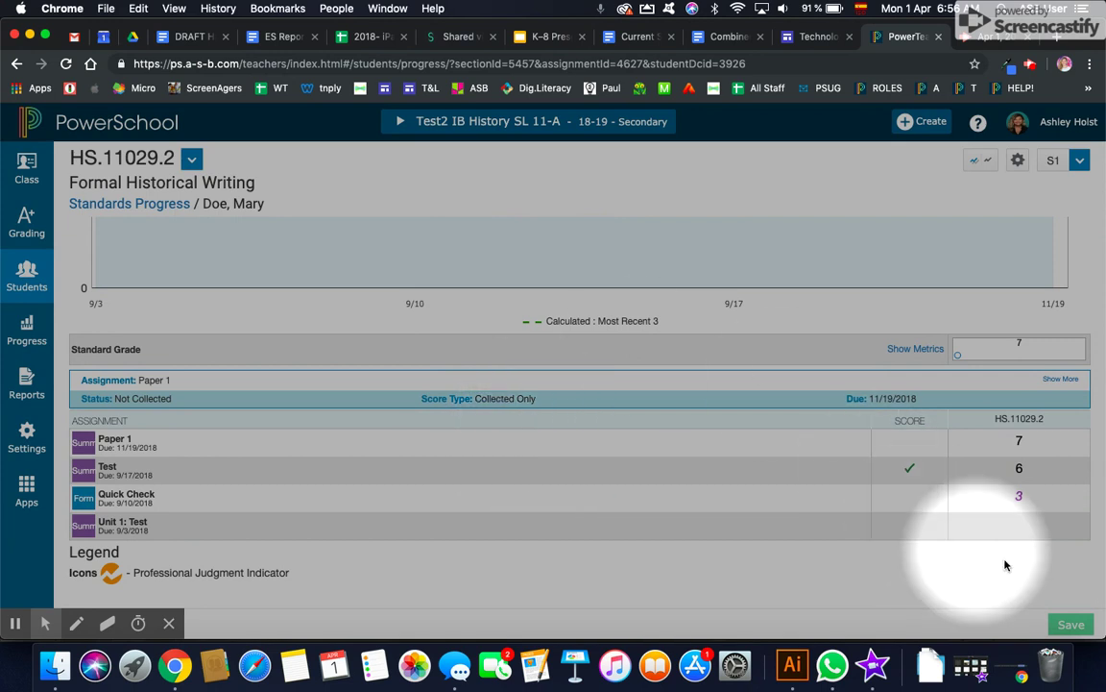
pyautogui.click(1079, 161)
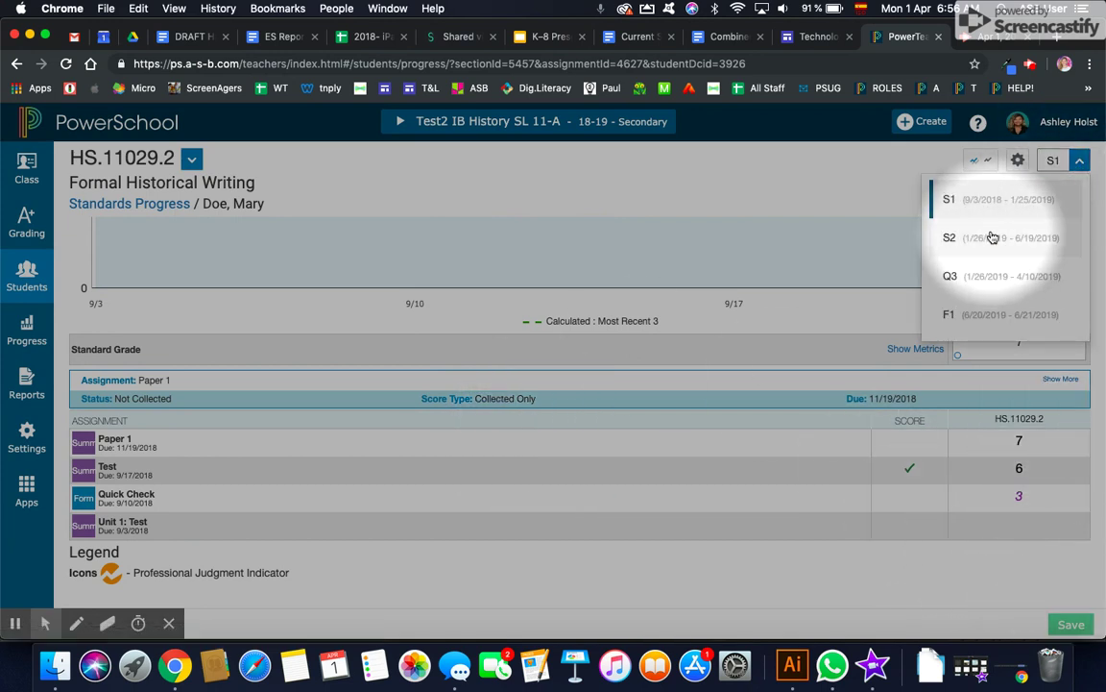
pyautogui.click(981, 273)
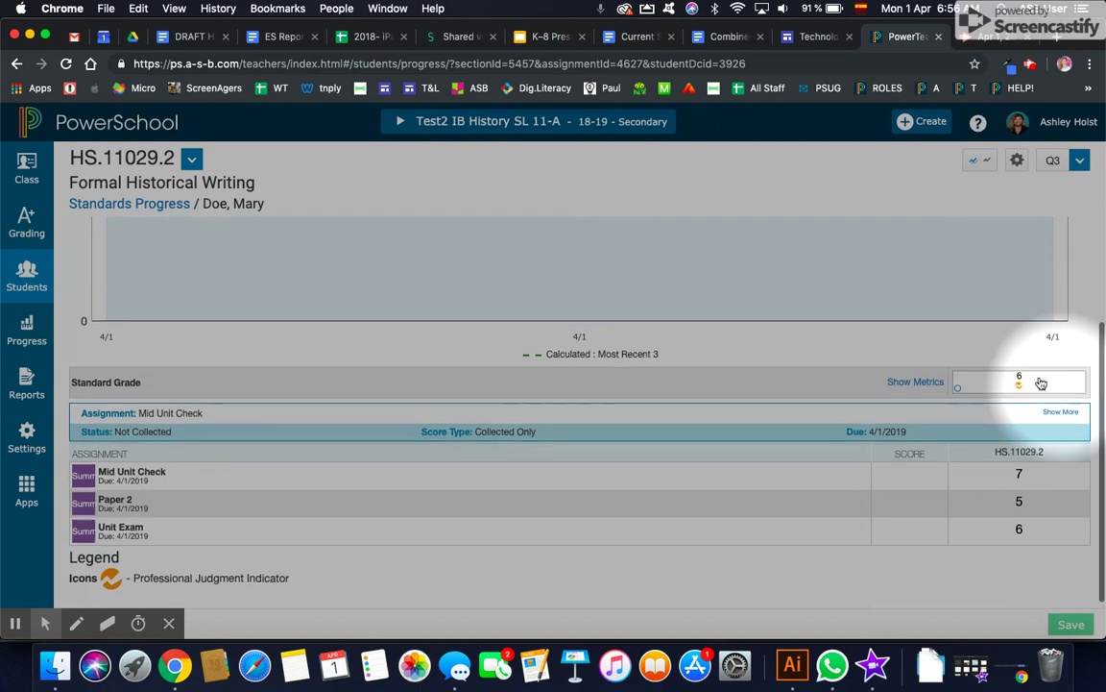
pyautogui.click(27, 216)
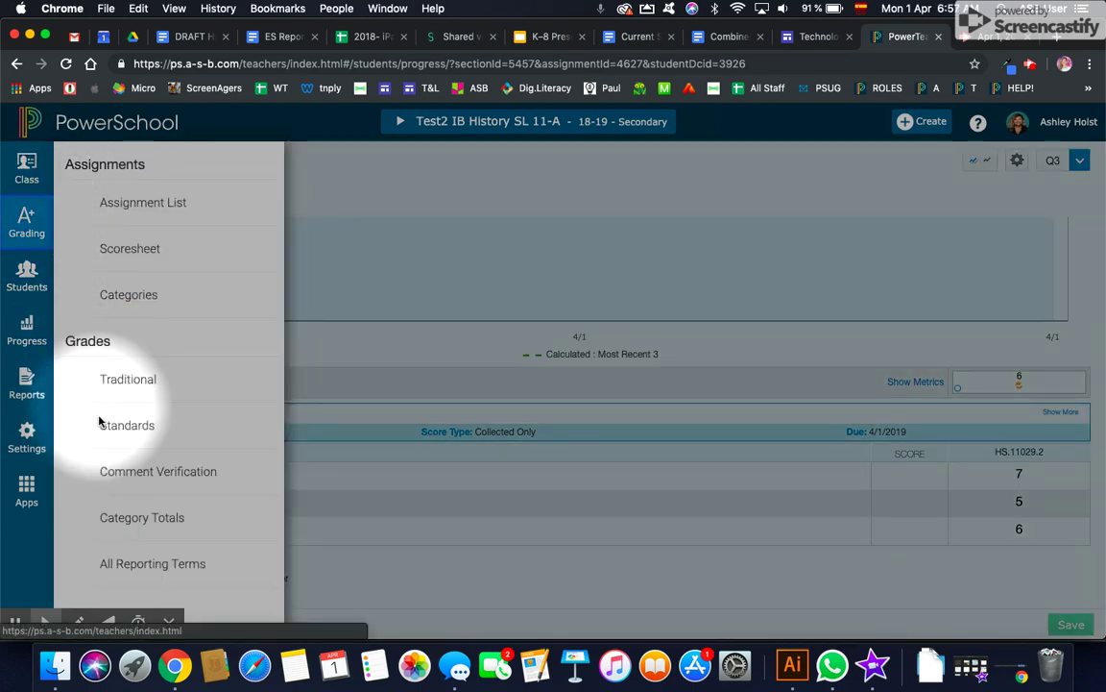
# Step: Open the first student's Q3 standards grade (6, 5.8%) on the Standards grid
pyautogui.click(128, 425)
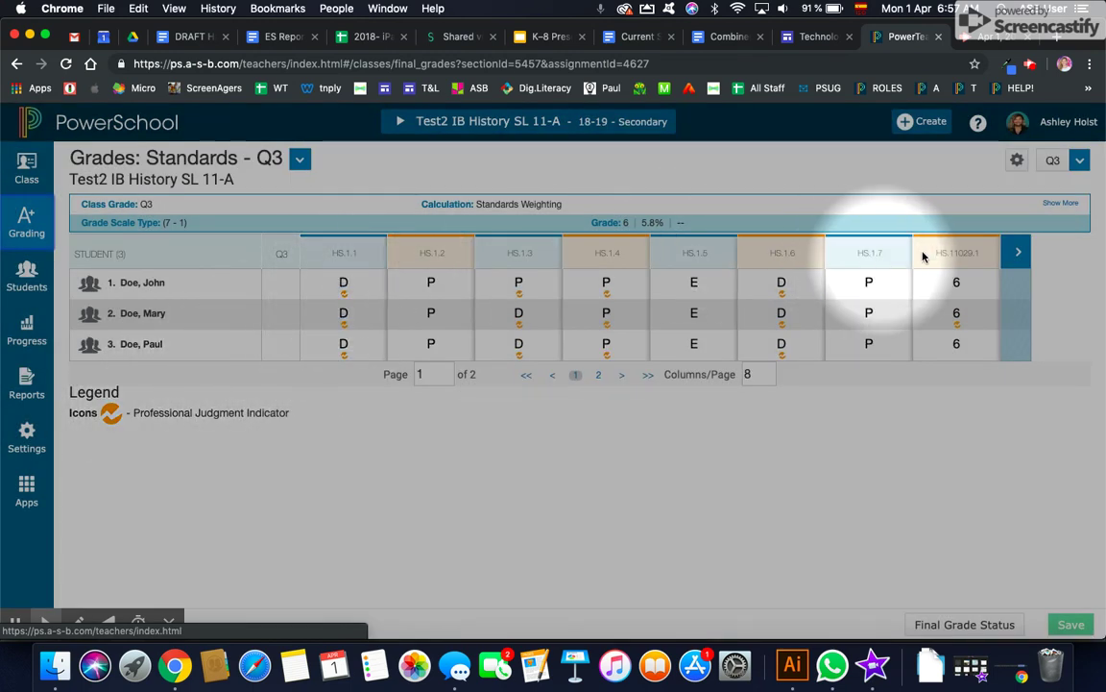
pyautogui.click(1019, 252)
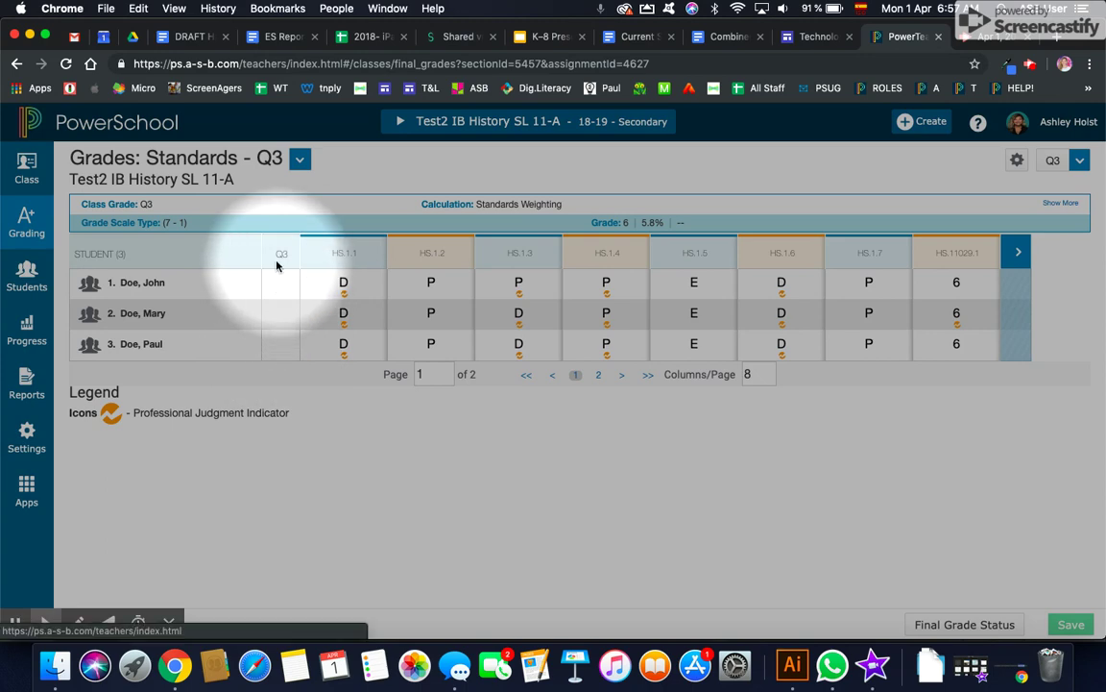
pyautogui.click(277, 285)
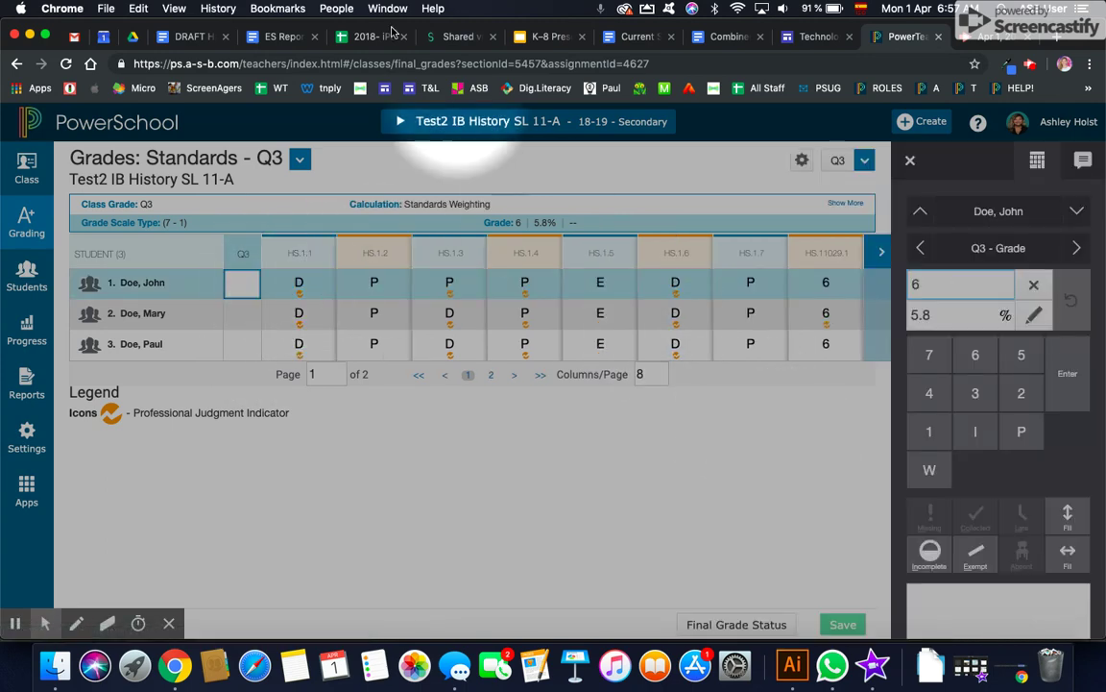
pyautogui.click(177, 40)
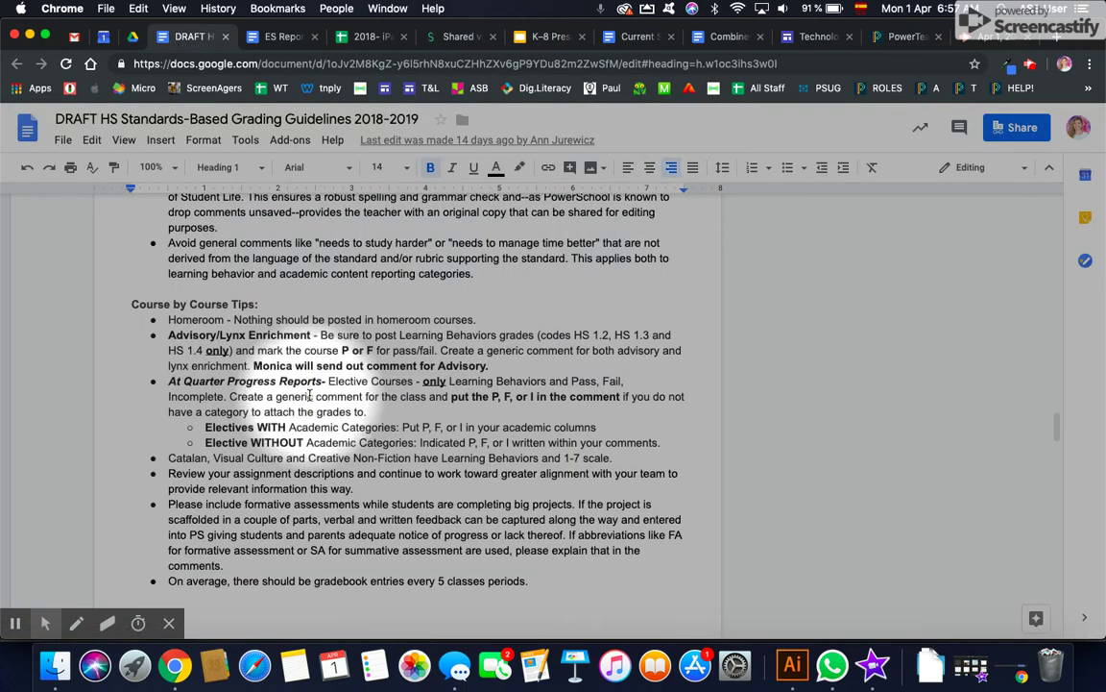
# Step: Read the guidelines' Comments FAQs on generic versus individual comments, then return to PowerSchool
pyautogui.scroll(3, 309, 396)
pyautogui.scroll(5, 309, 396)
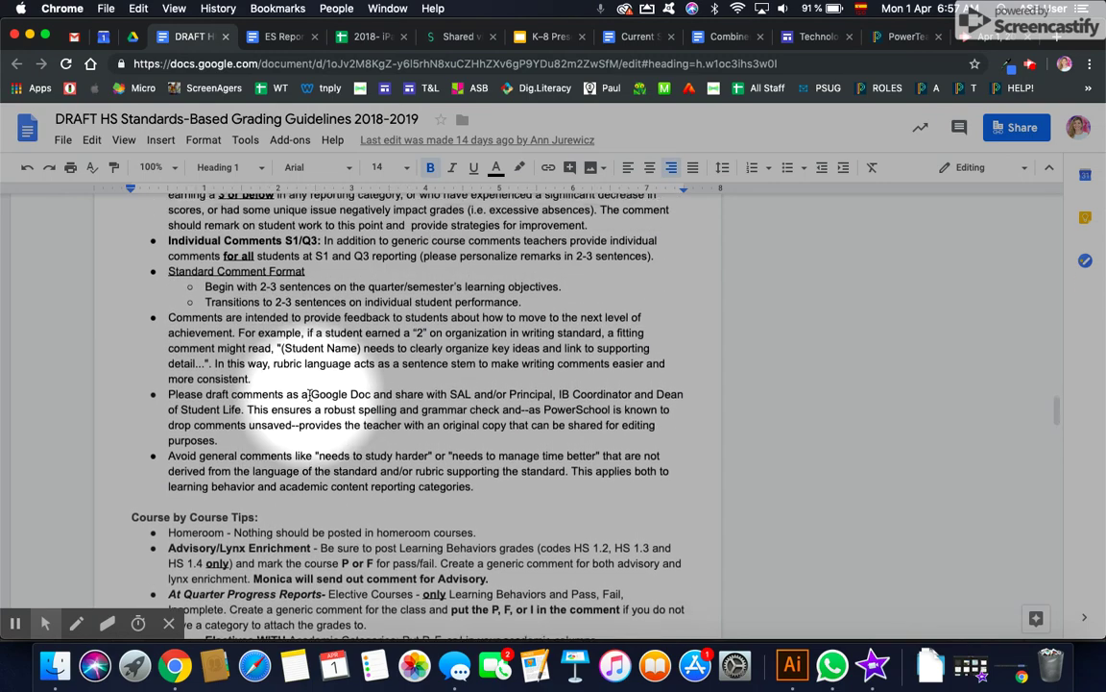
pyautogui.scroll(2, 309, 394)
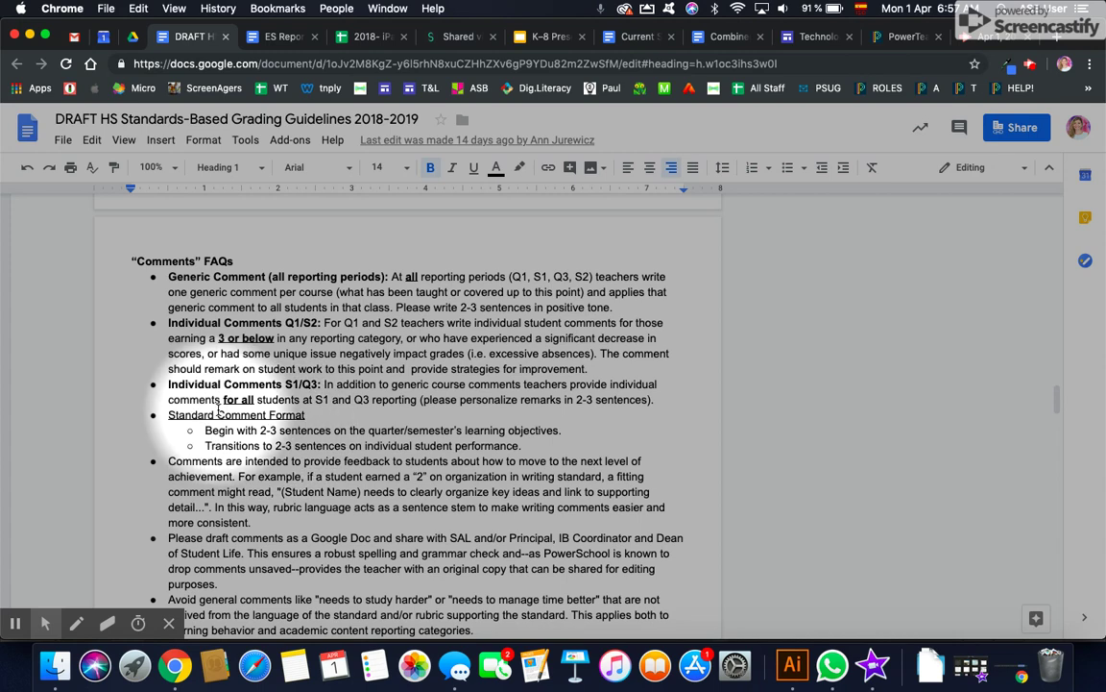
pyautogui.click(901, 37)
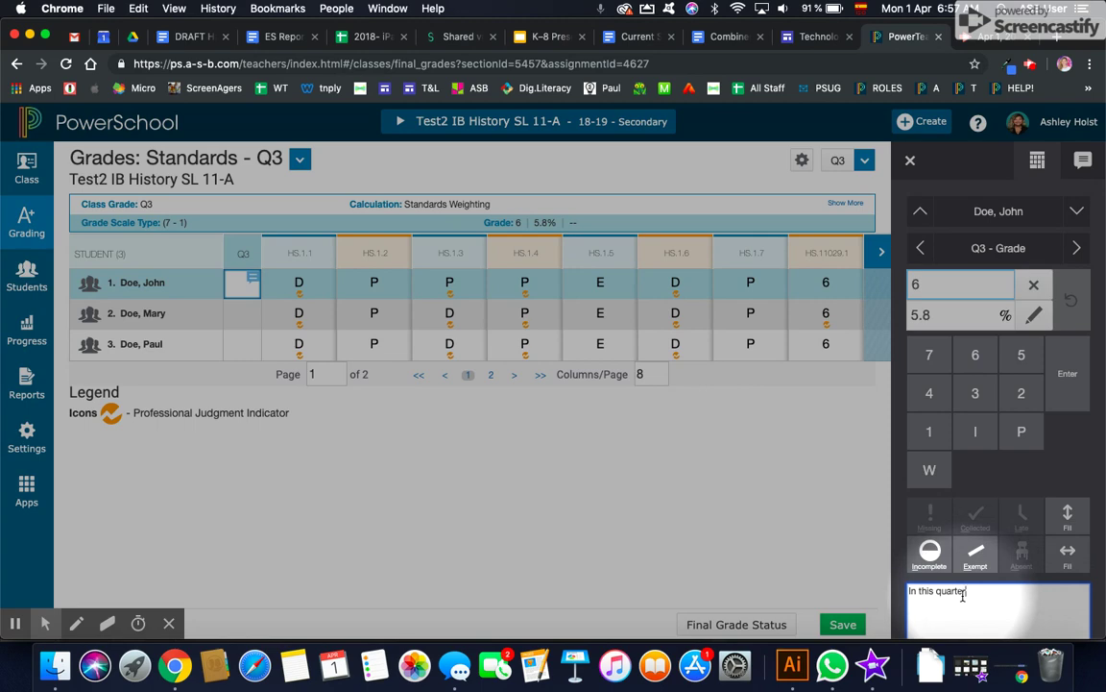
# Step: Copy the "In this quarter" comment to all students using Fill, comments only
pyautogui.click(1068, 517)
pyautogui.click(951, 620)
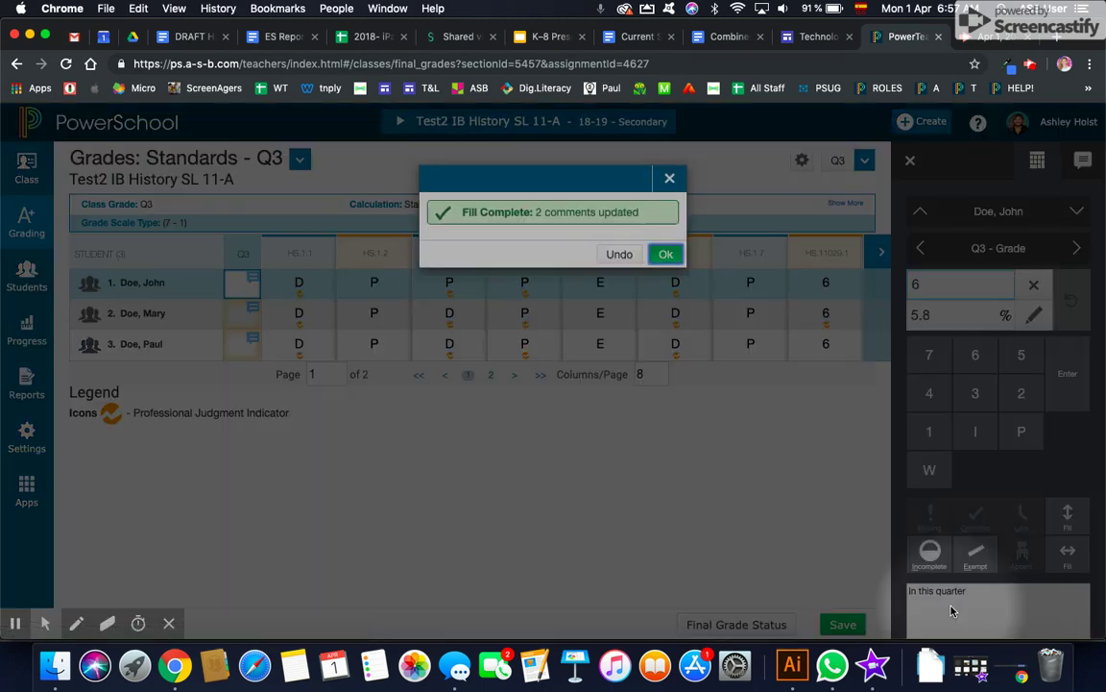
pyautogui.click(666, 250)
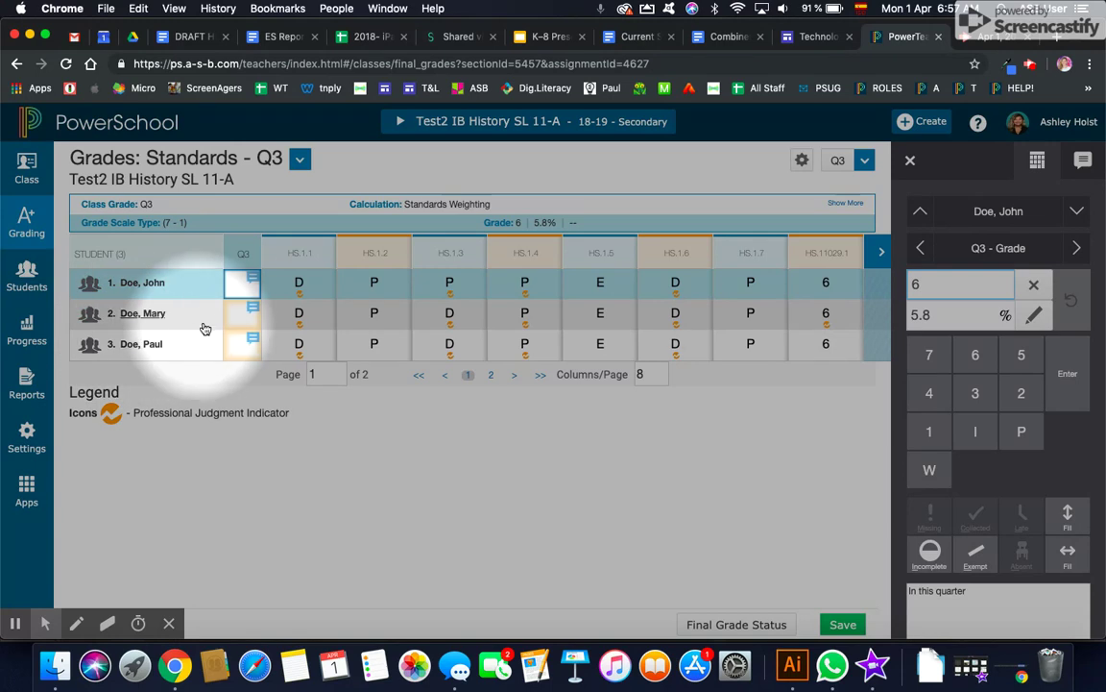
# Step: Add personal comment lines like "Their personal comment." for the first two students in the Comments editor
pyautogui.click(1084, 160)
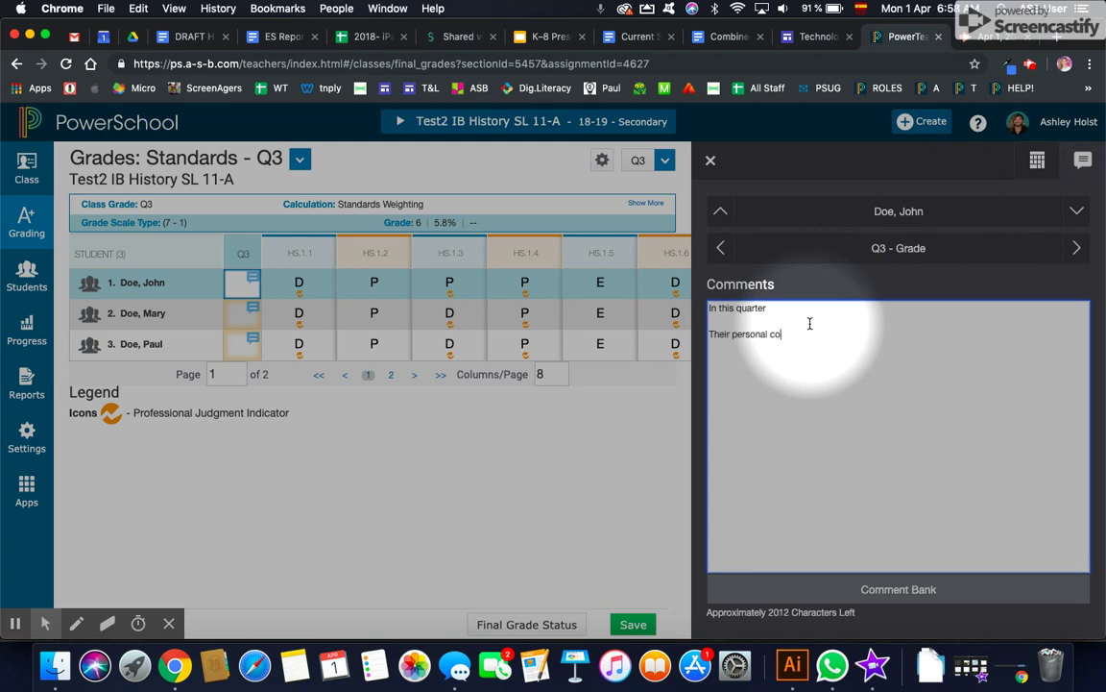
pyautogui.write('ent')
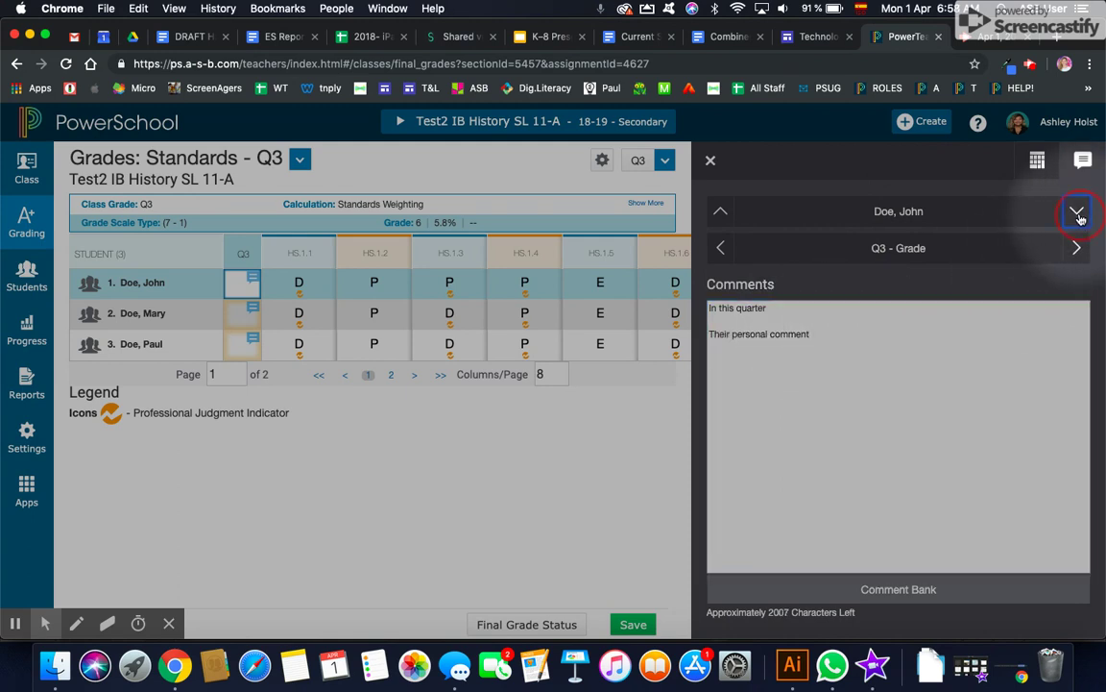
pyautogui.click(1078, 213)
pyautogui.click(780, 319)
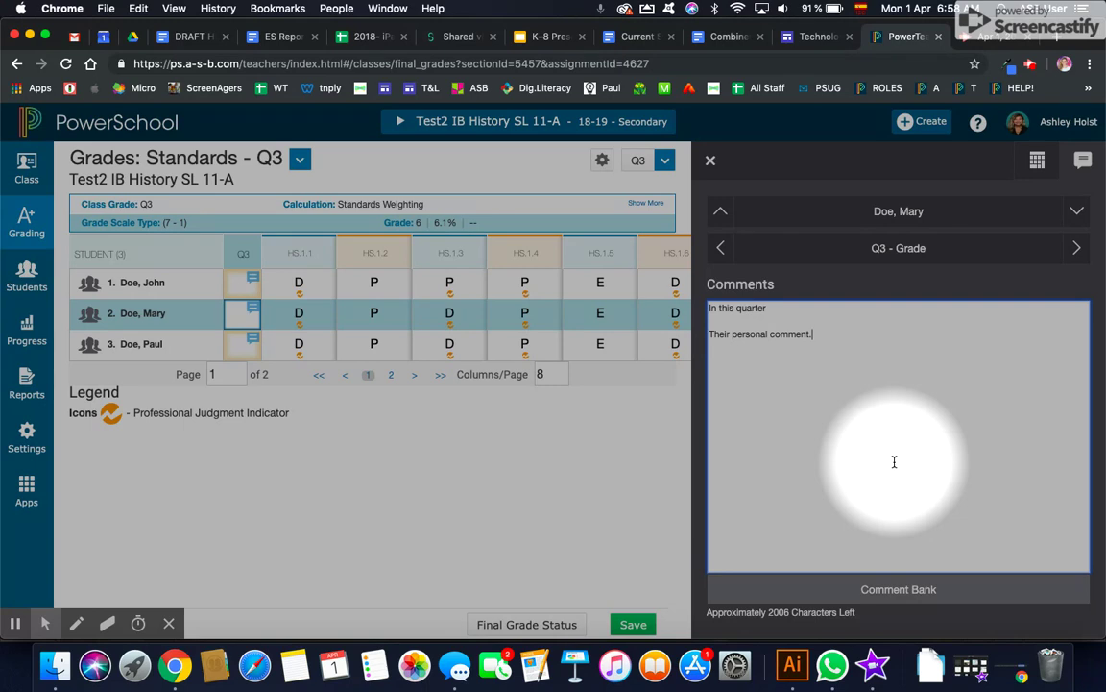
pyautogui.click(712, 163)
pyautogui.click(243, 283)
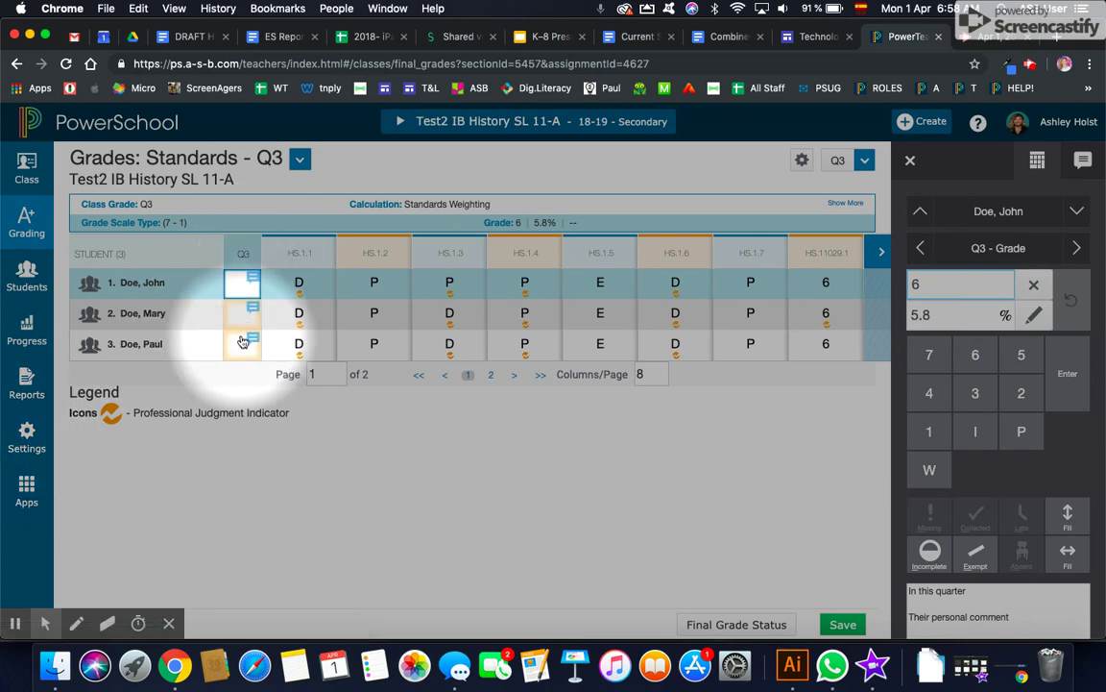
pyautogui.click(21, 448)
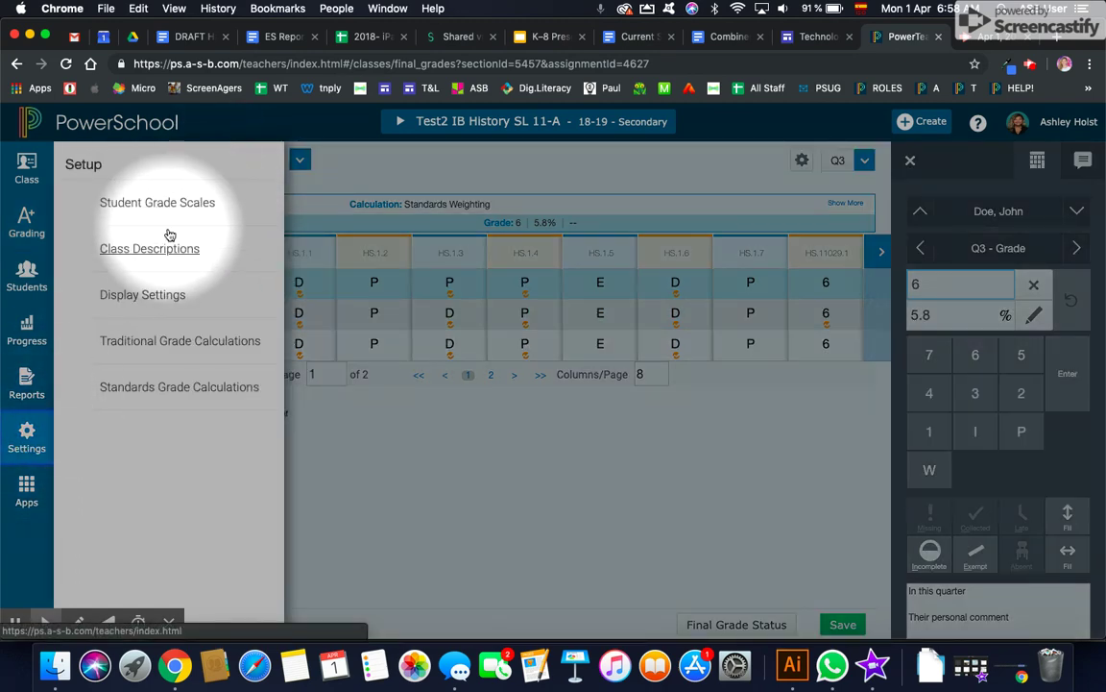
# Step: Enable and save Show Traditional Grades in Display Settings, then return to Grading > Standards
pyautogui.click(140, 305)
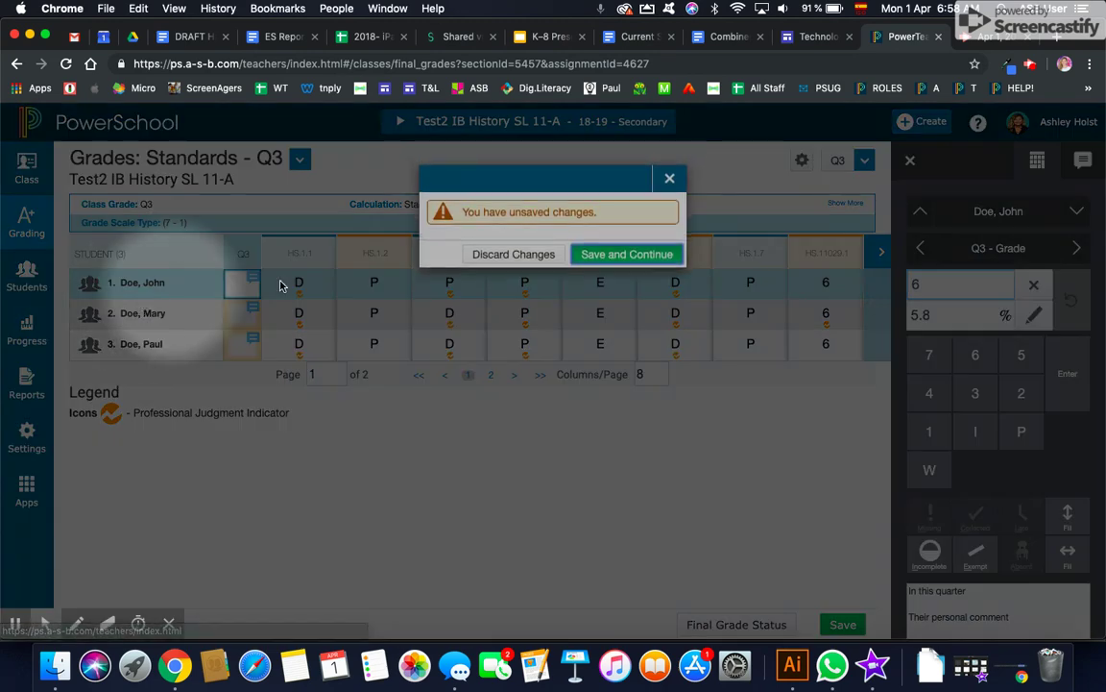
pyautogui.click(659, 255)
pyautogui.click(422, 361)
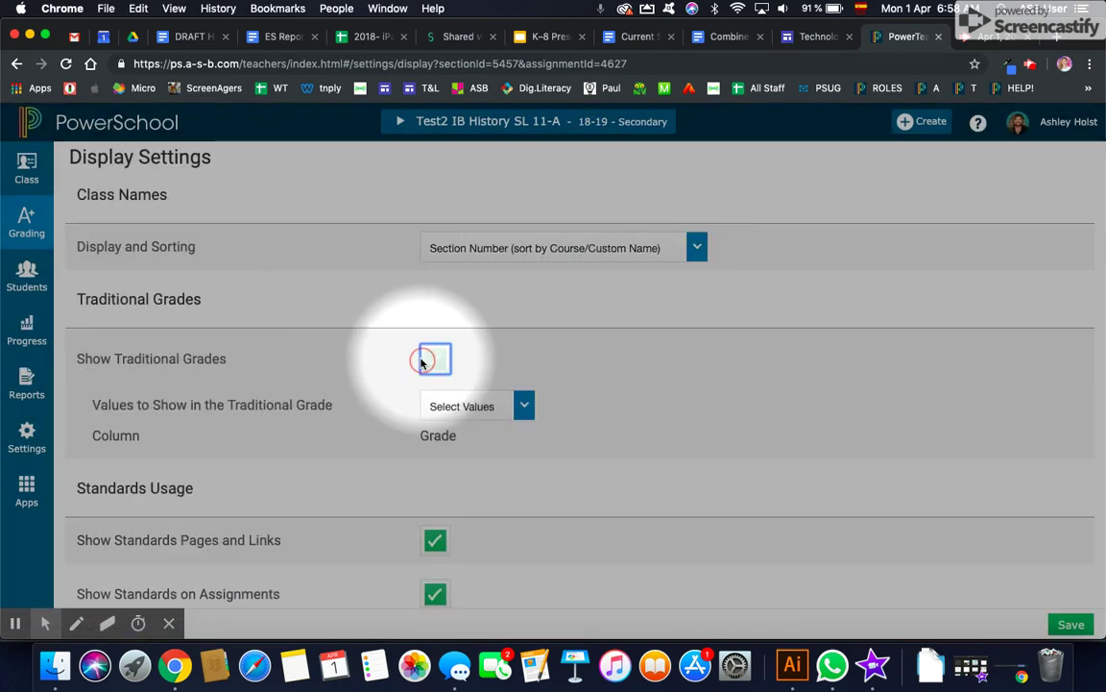
pyautogui.click(1070, 624)
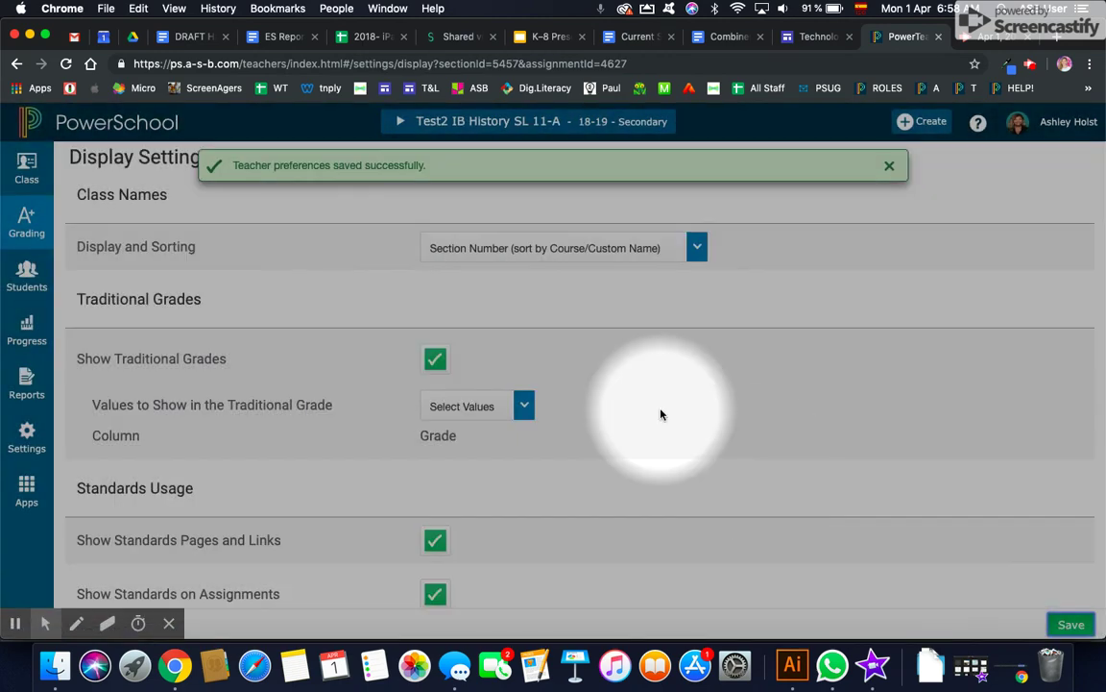
pyautogui.click(27, 223)
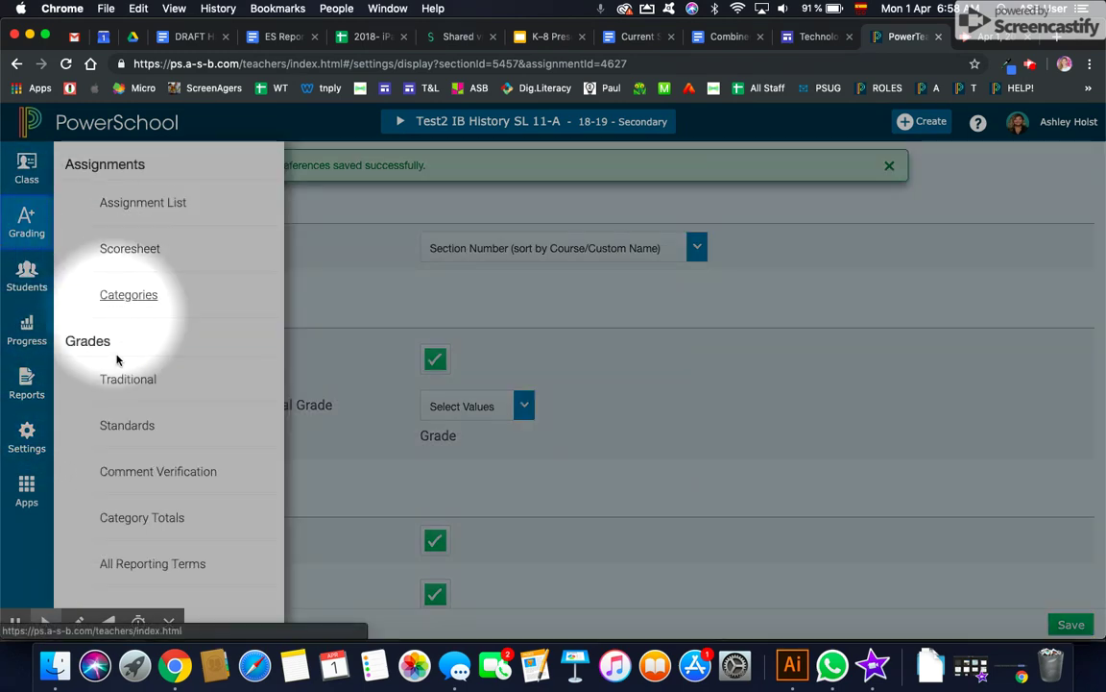
pyautogui.click(114, 428)
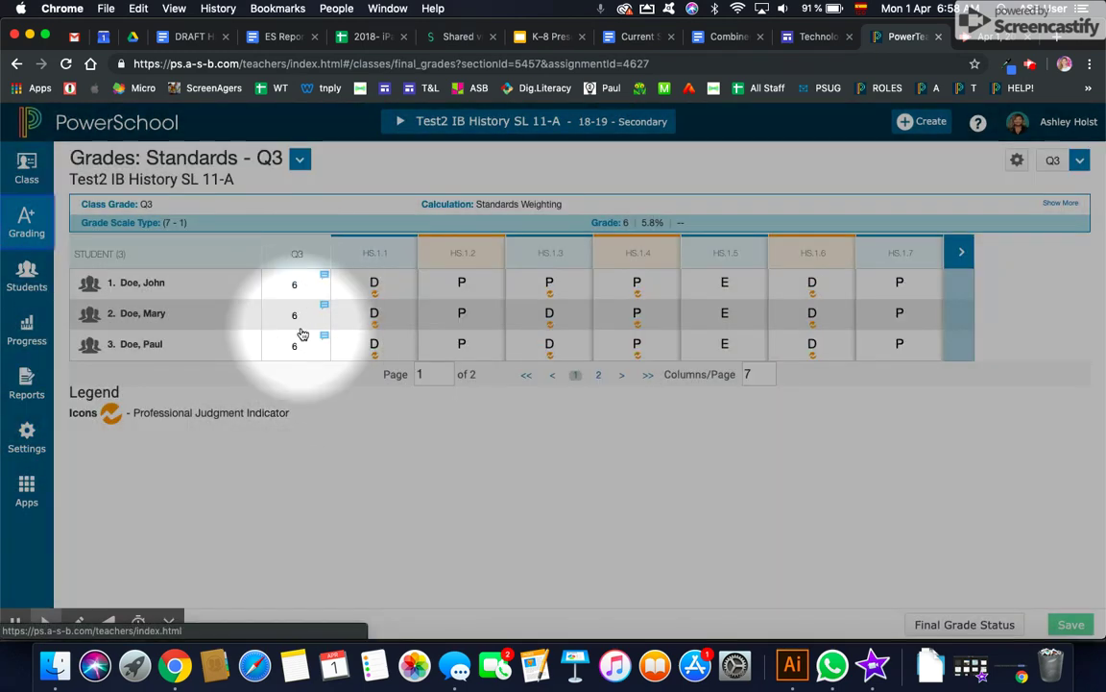
pyautogui.click(17, 221)
pyautogui.click(151, 205)
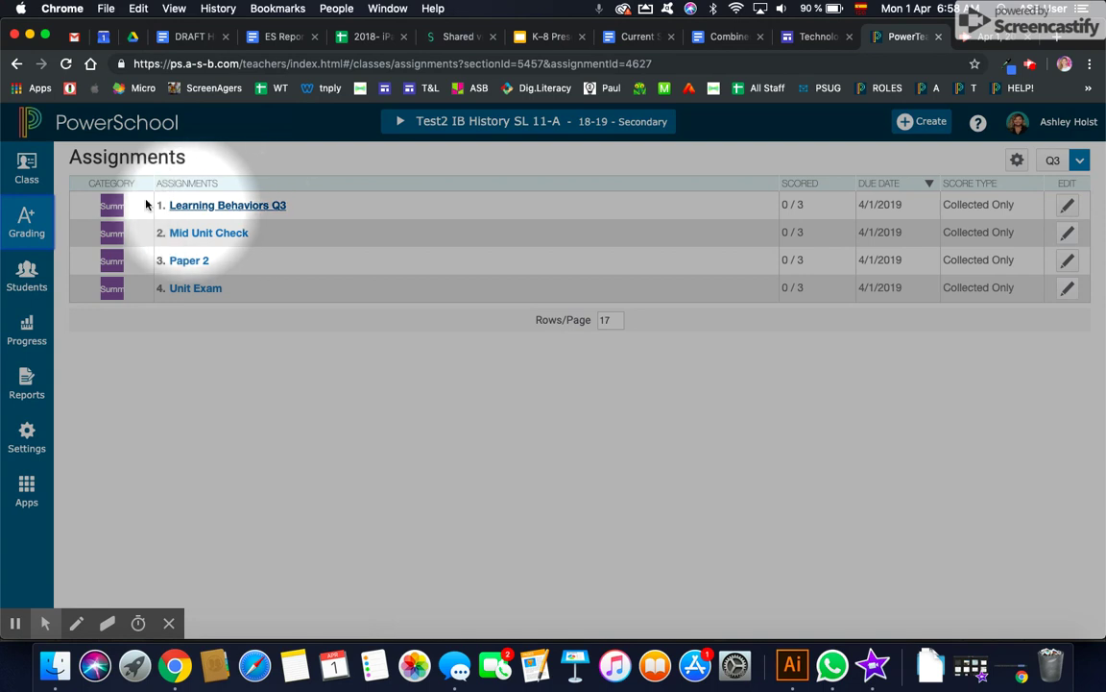
pyautogui.click(26, 219)
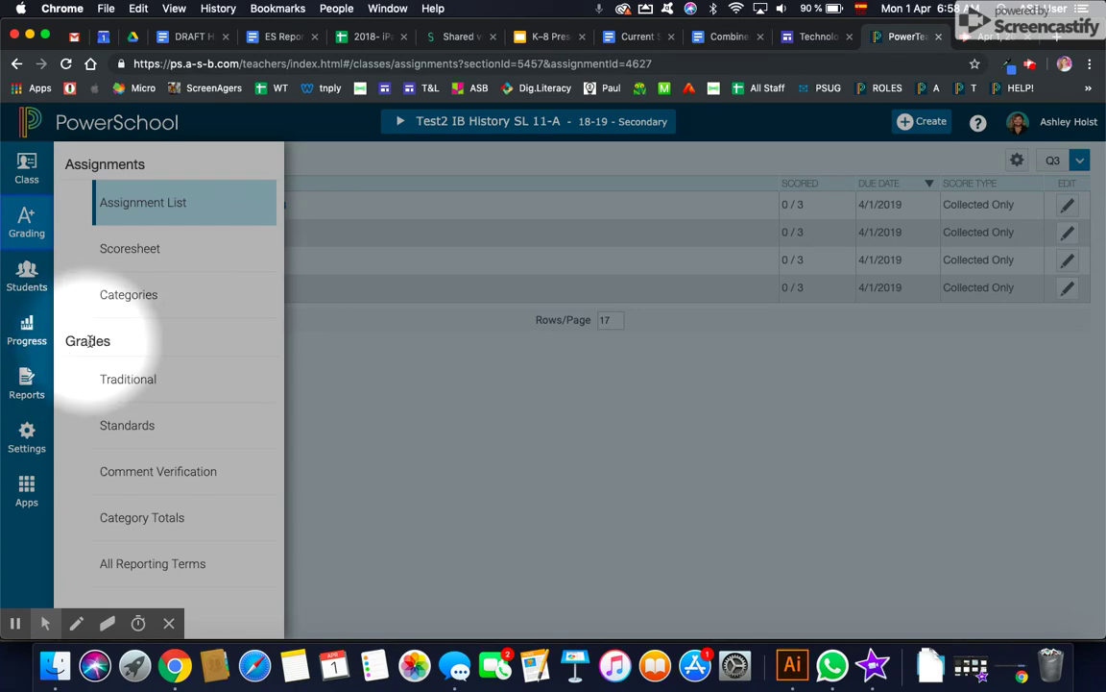
pyautogui.click(147, 426)
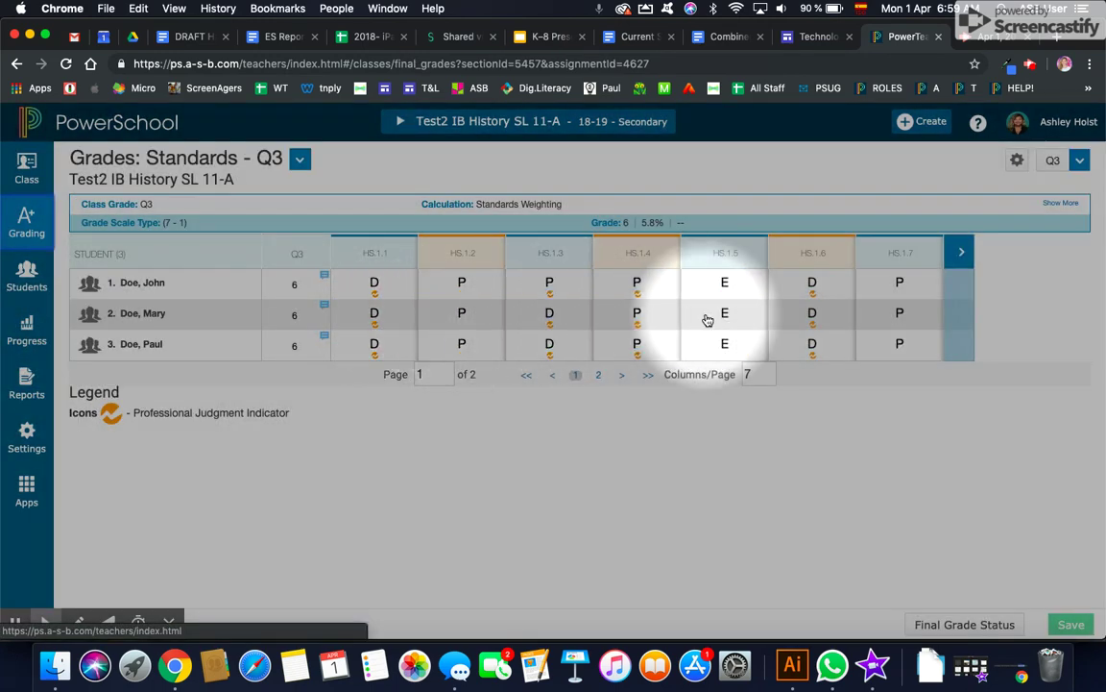
# Step: On the HS.11029 columns, raise the first student's HS.11029.5 score to 7 and save
pyautogui.click(961, 252)
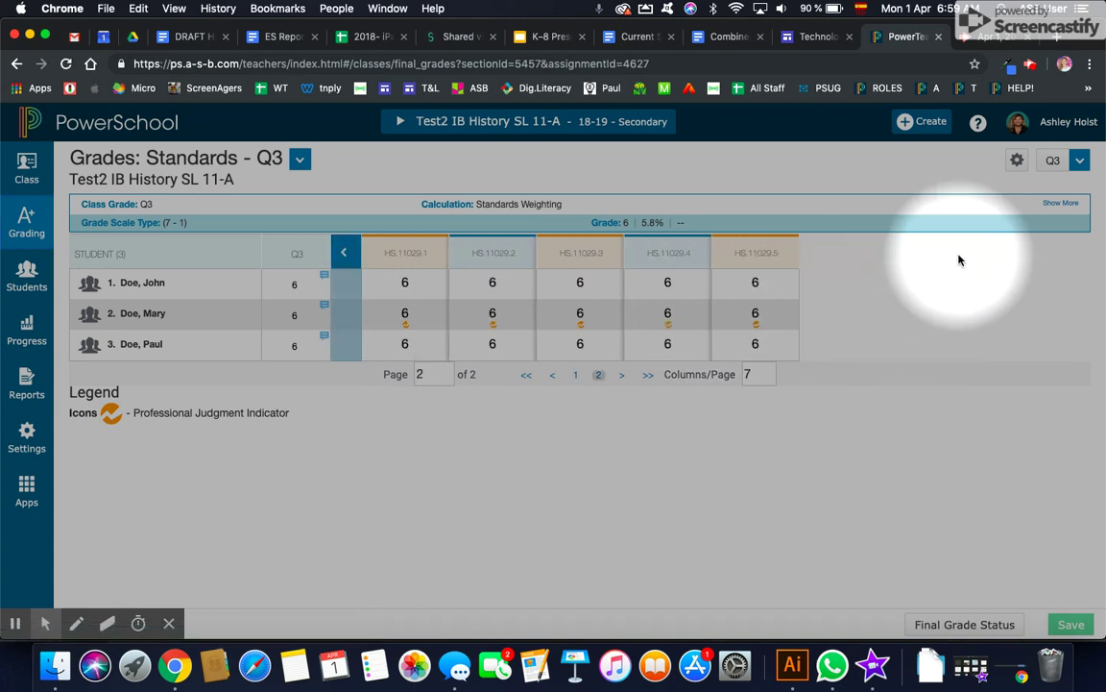
pyautogui.click(756, 283)
pyautogui.click(932, 342)
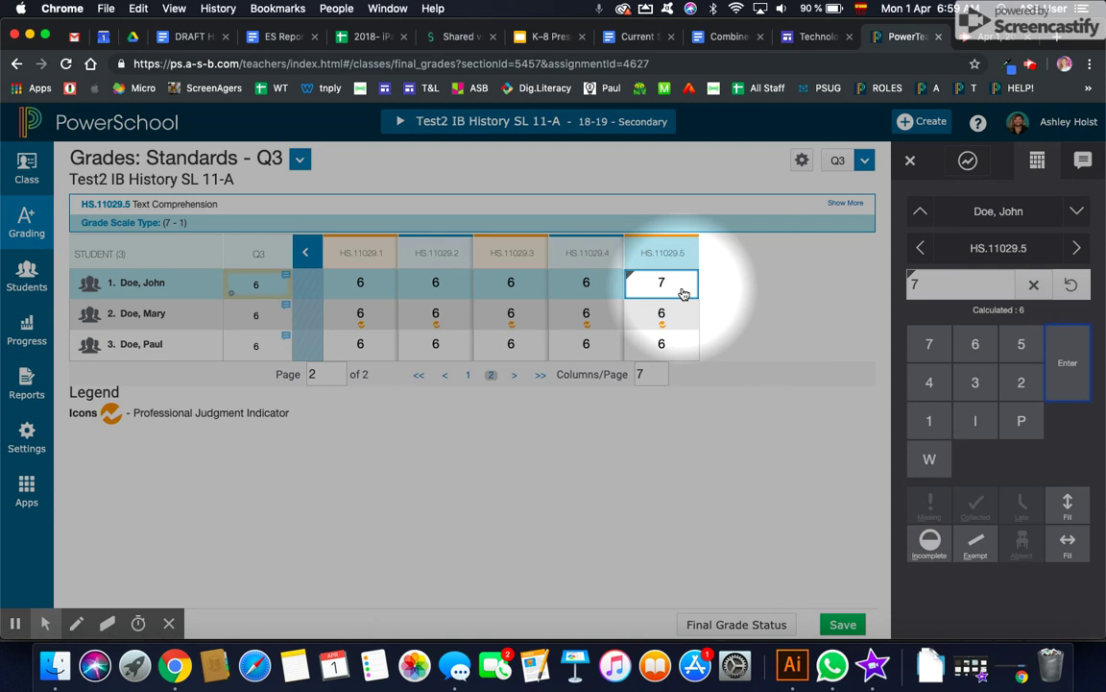
pyautogui.click(305, 252)
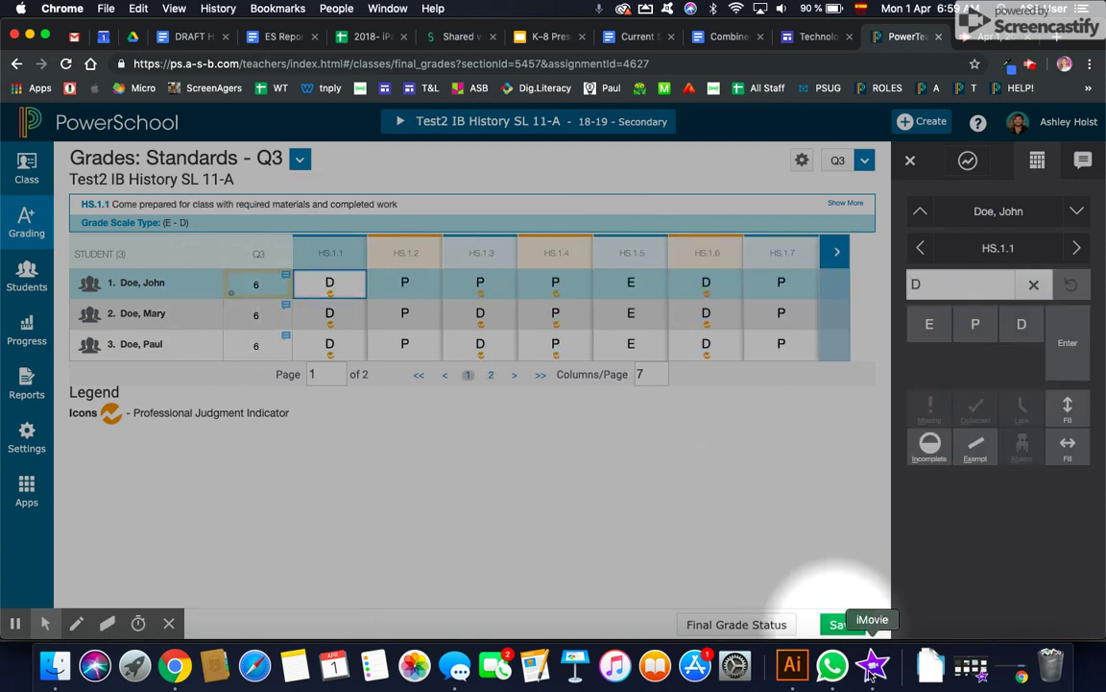
pyautogui.click(843, 625)
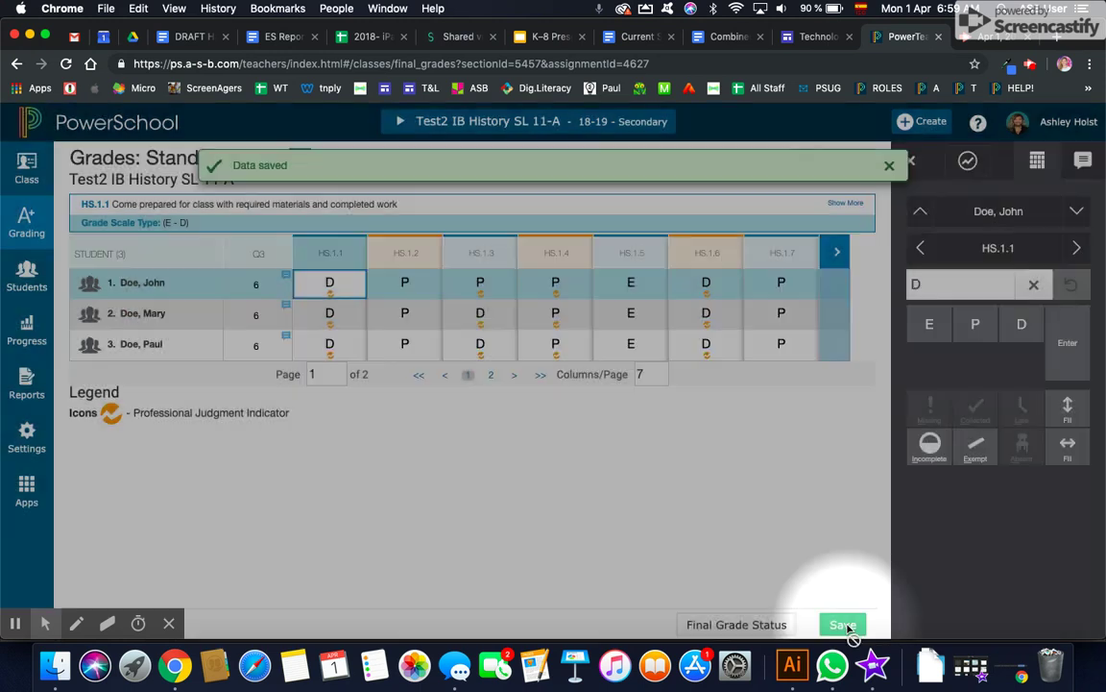
# Step: Open the first student's Q3 grade panel, showing grade 6 at 5.92%
pyautogui.click(257, 283)
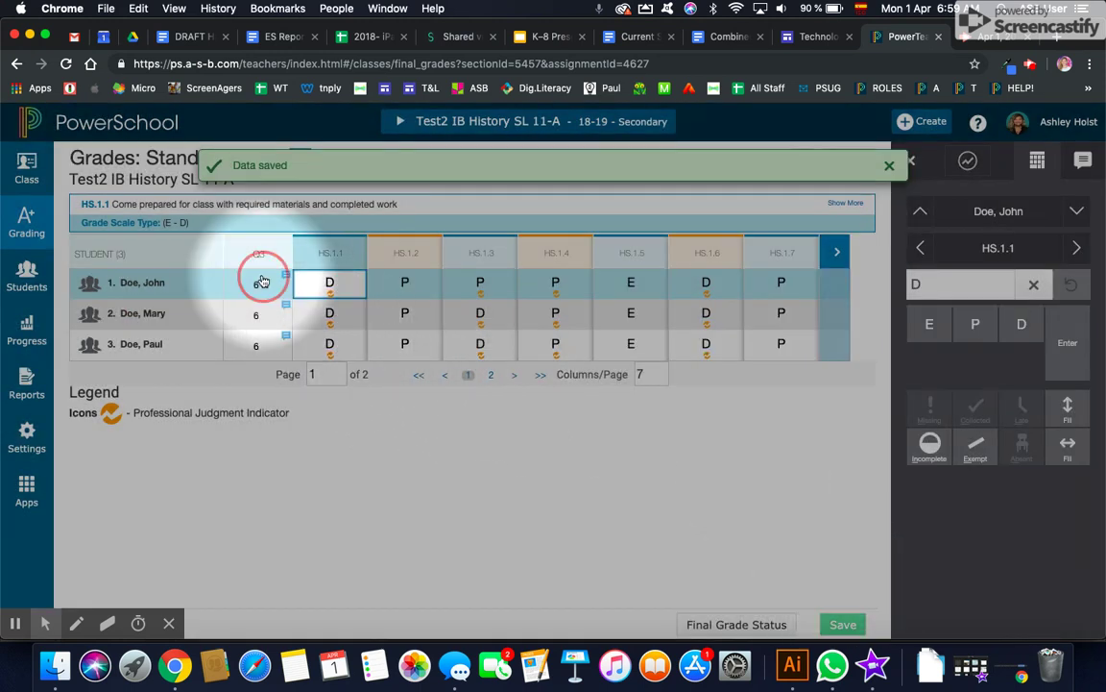